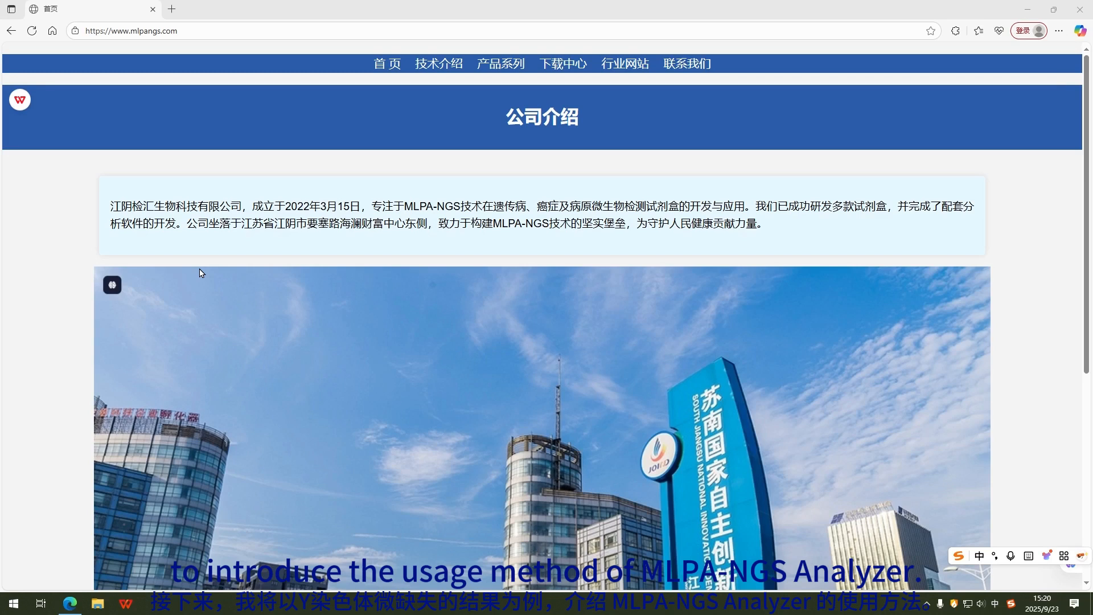
Step: Download MLPA-NGS Analyzer.exe from the mlpangs.com download centre to the desktop, then minimize Edge
click(551, 68)
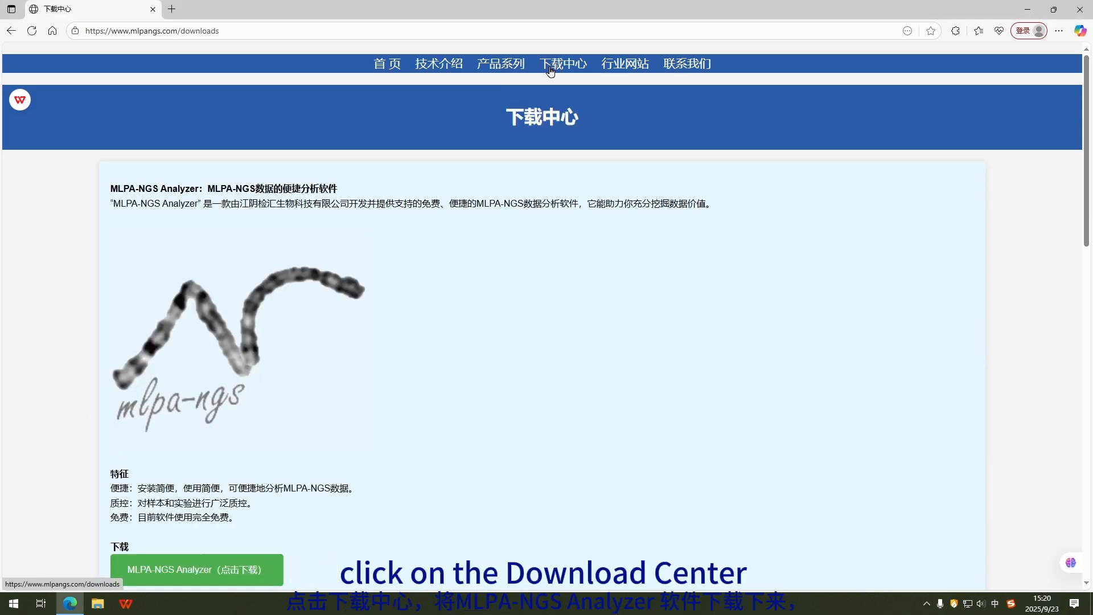
scroll(311, 293, down, 3)
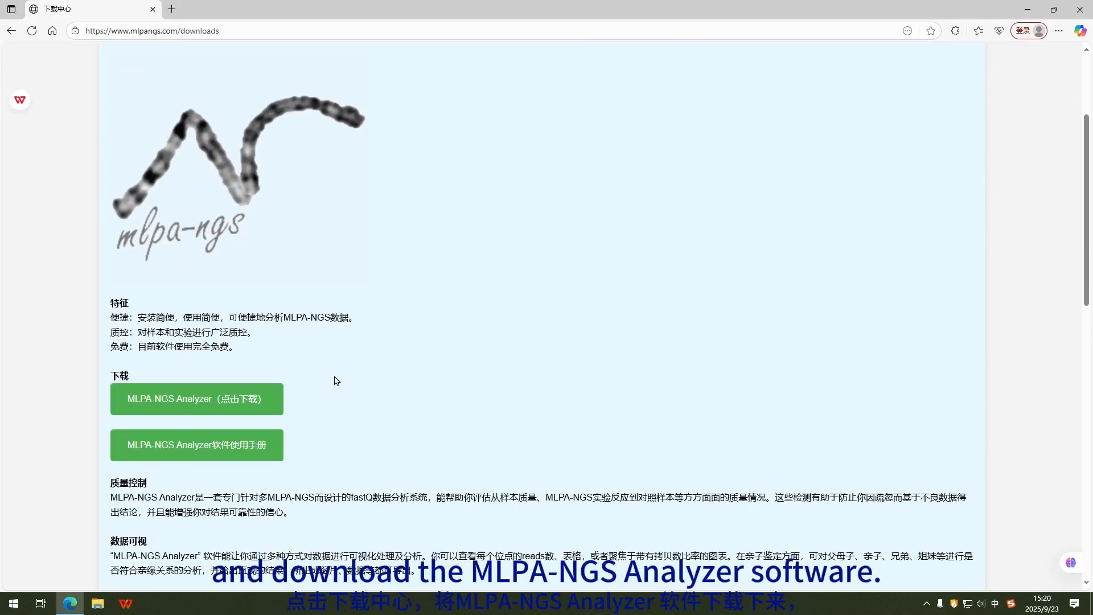
click(227, 407)
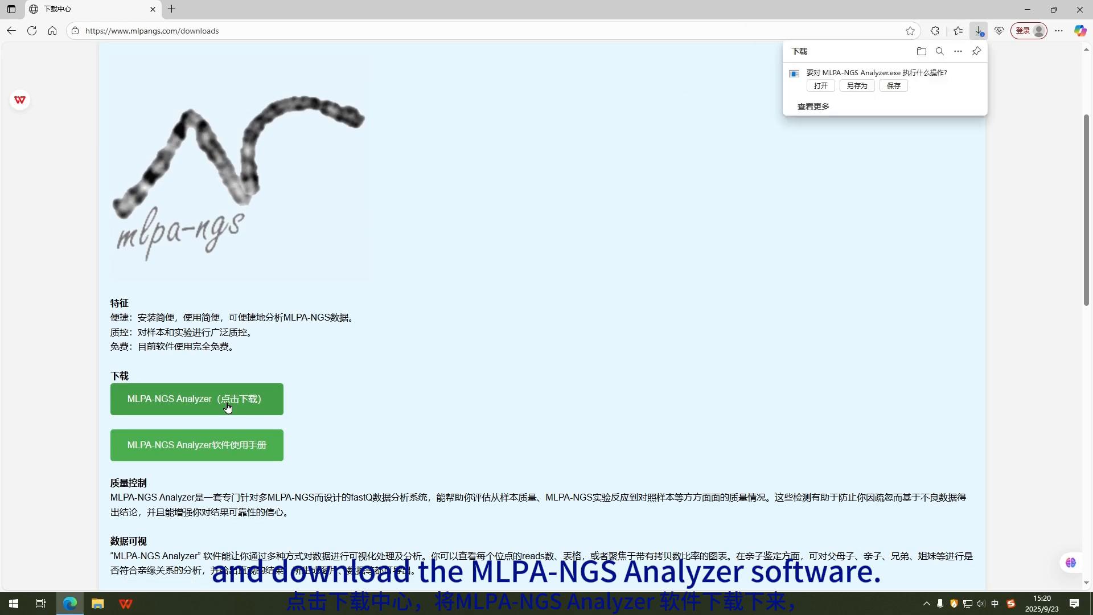
click(857, 86)
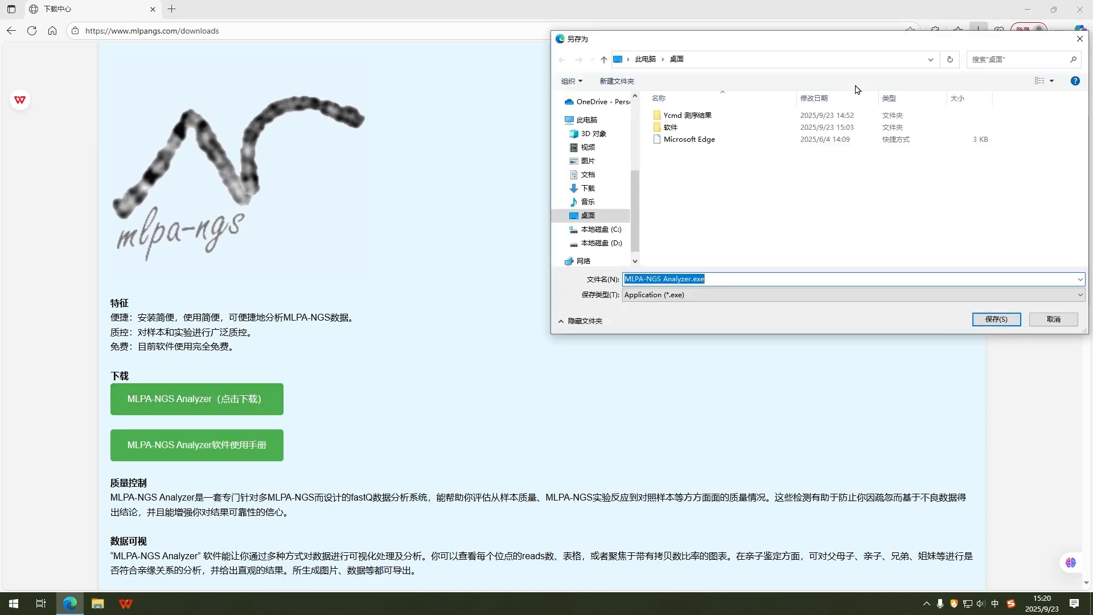
click(983, 322)
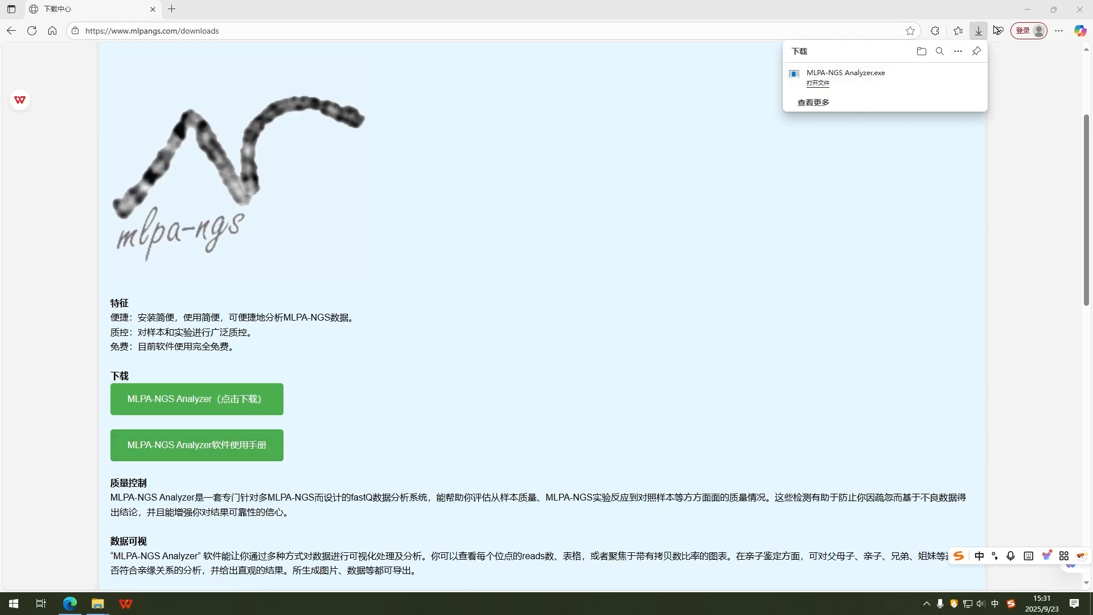
click(1027, 10)
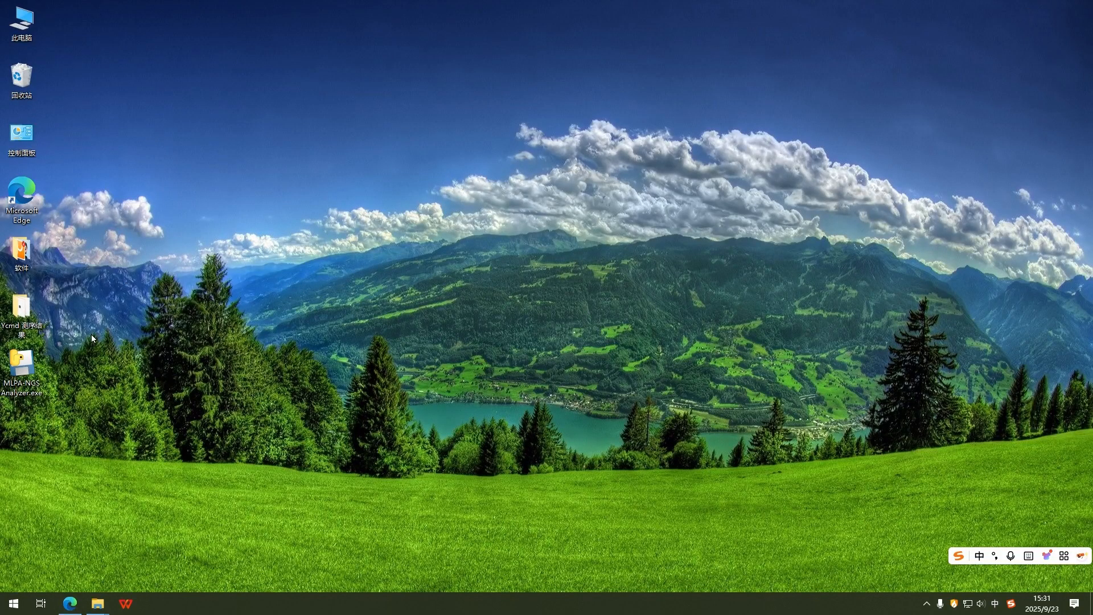
Step: Launch MLPA-NGS Analyzer and begin a sign-up, entering the account name, password and full name
double_click(25, 367)
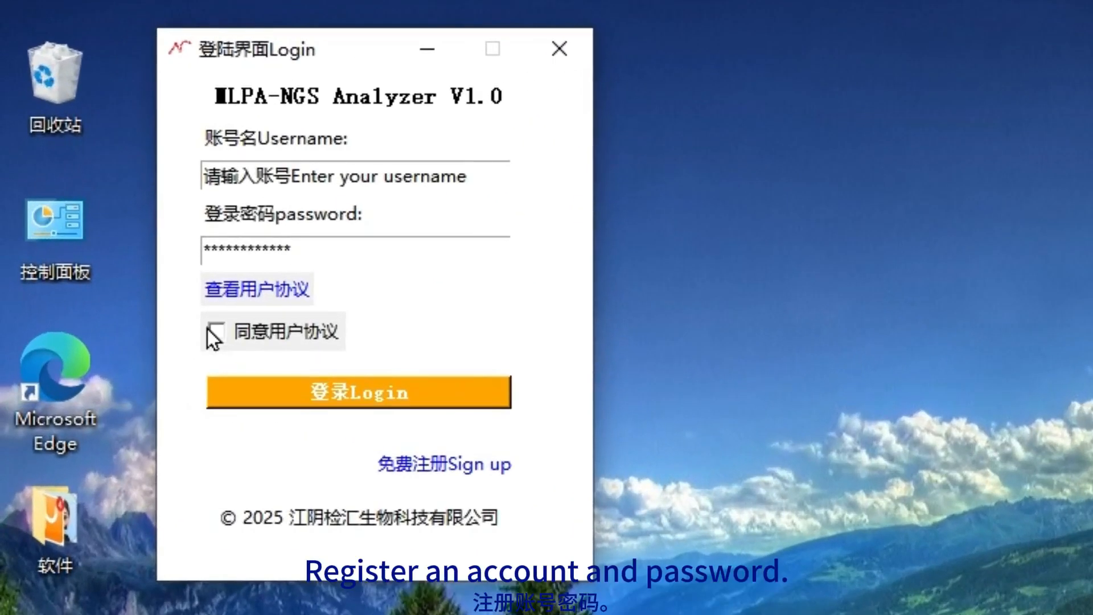
click(401, 467)
click(520, 101)
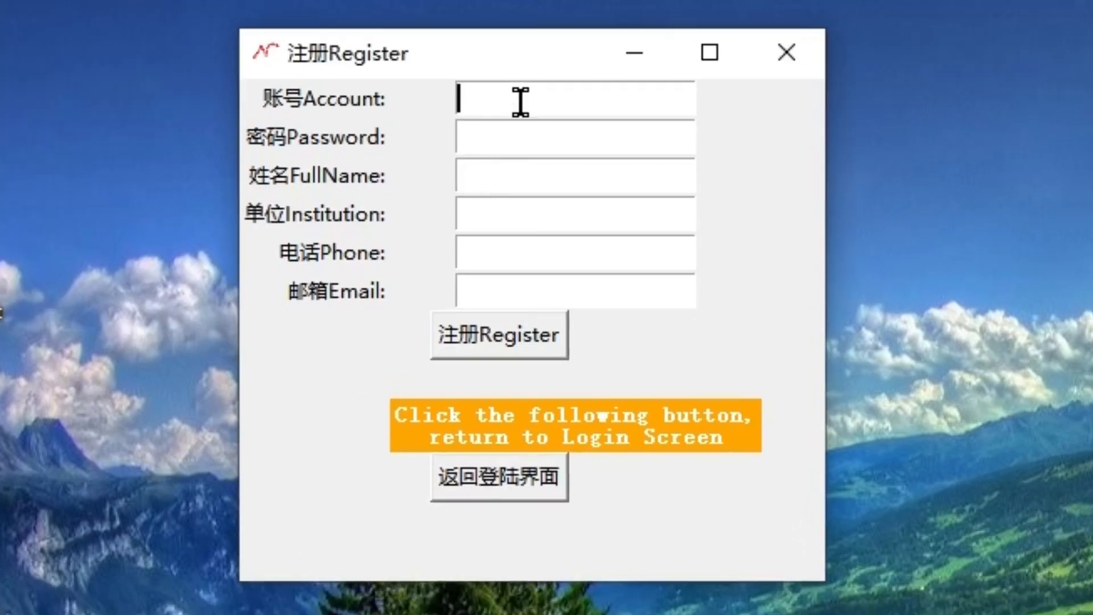
text(2025)
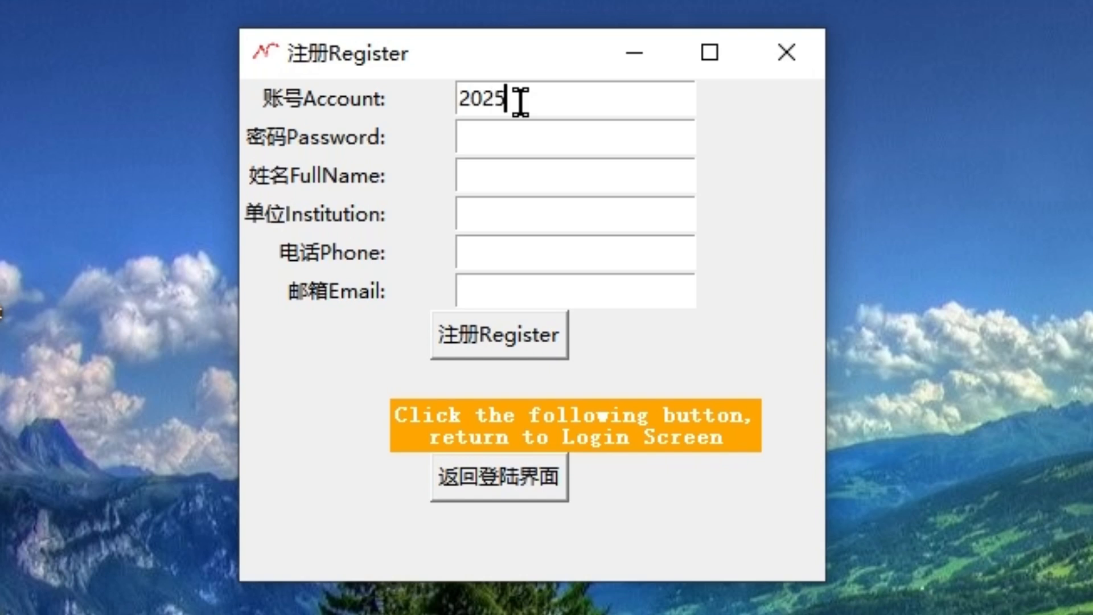
click(529, 130)
text(123456)
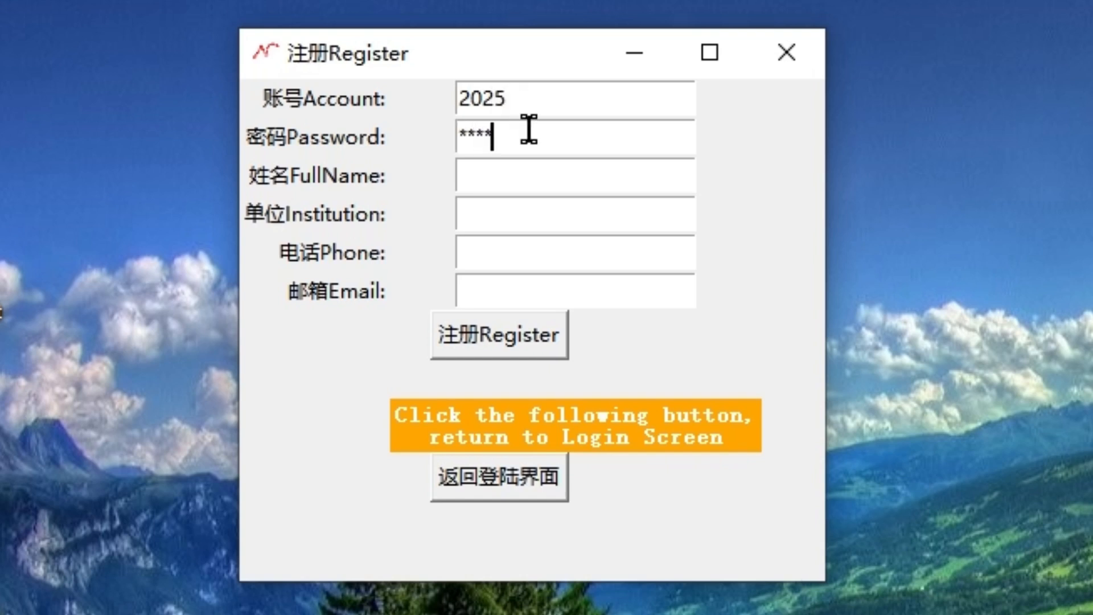
click(527, 168)
text(xiaol)
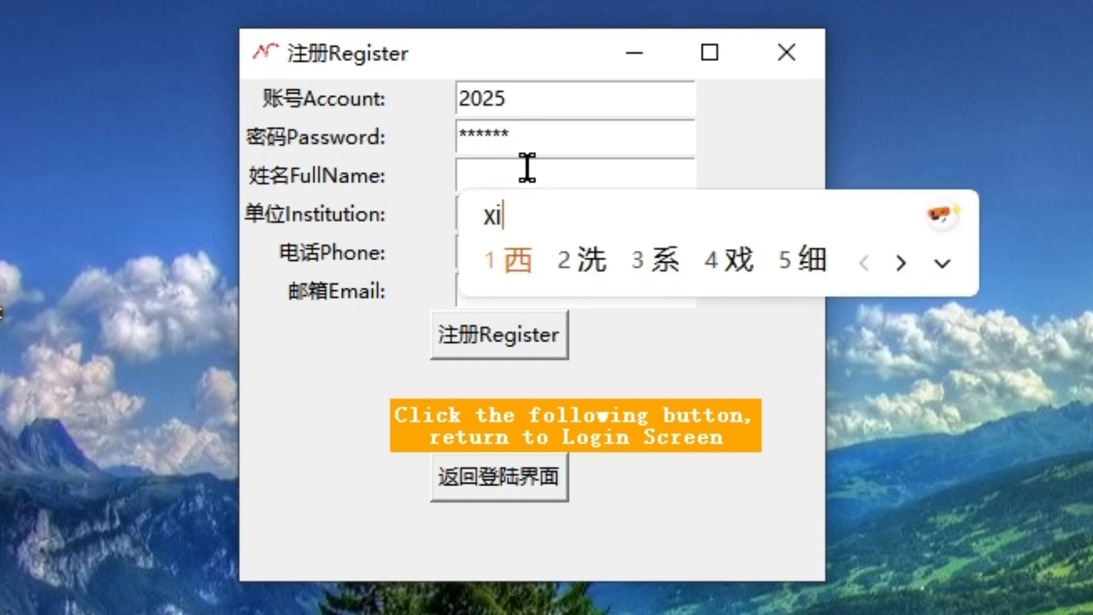
key(space)
Step: Fill in the institution, phone number and e-mail address, then submit the registration
click(522, 206)
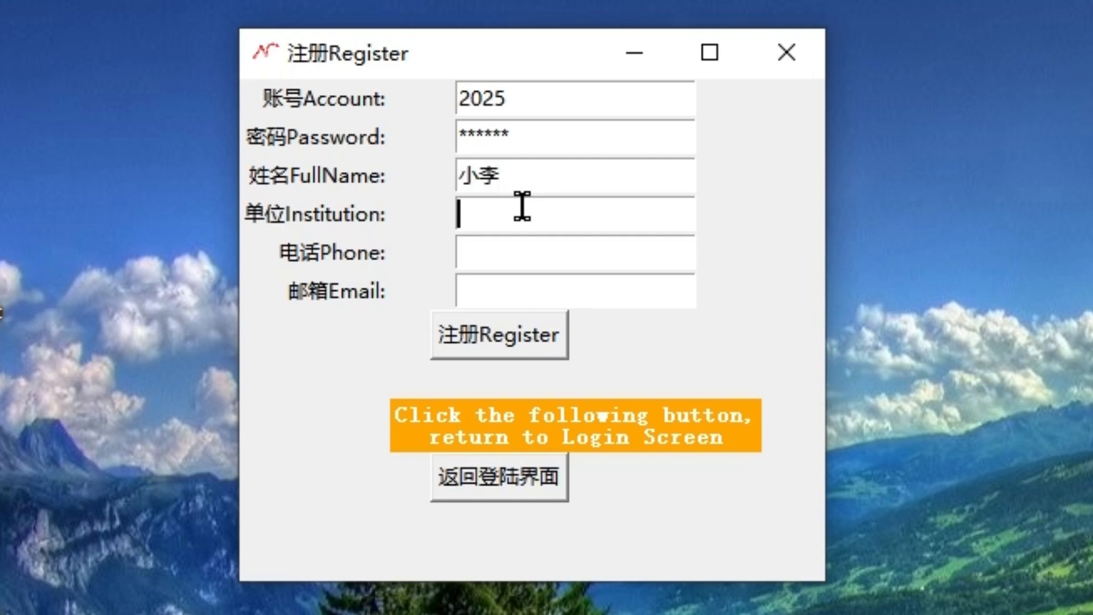
text(jiangy)
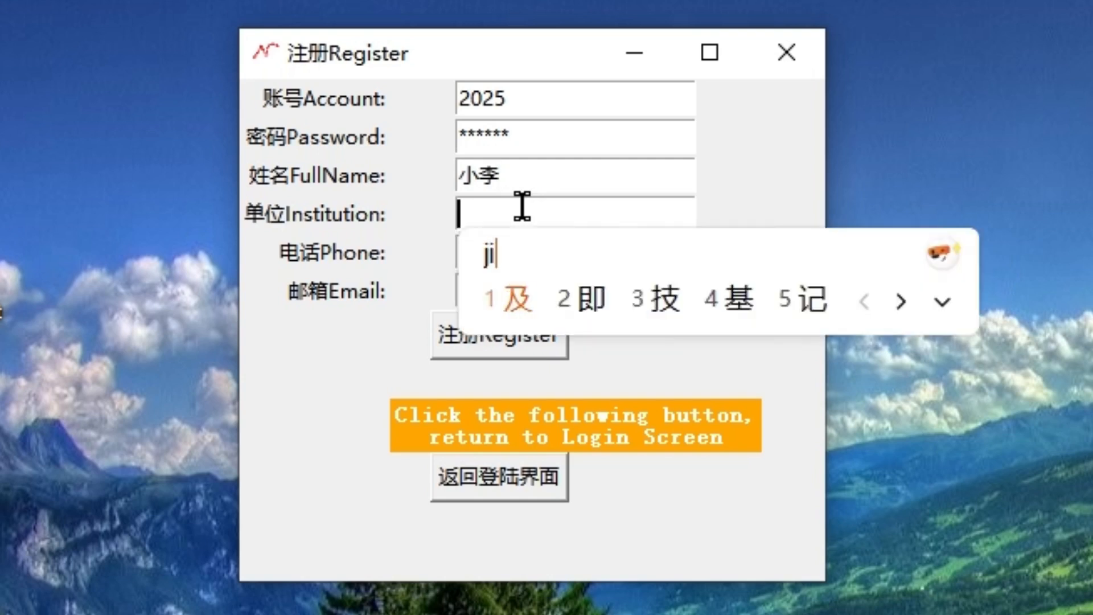
text(injianhuishen)
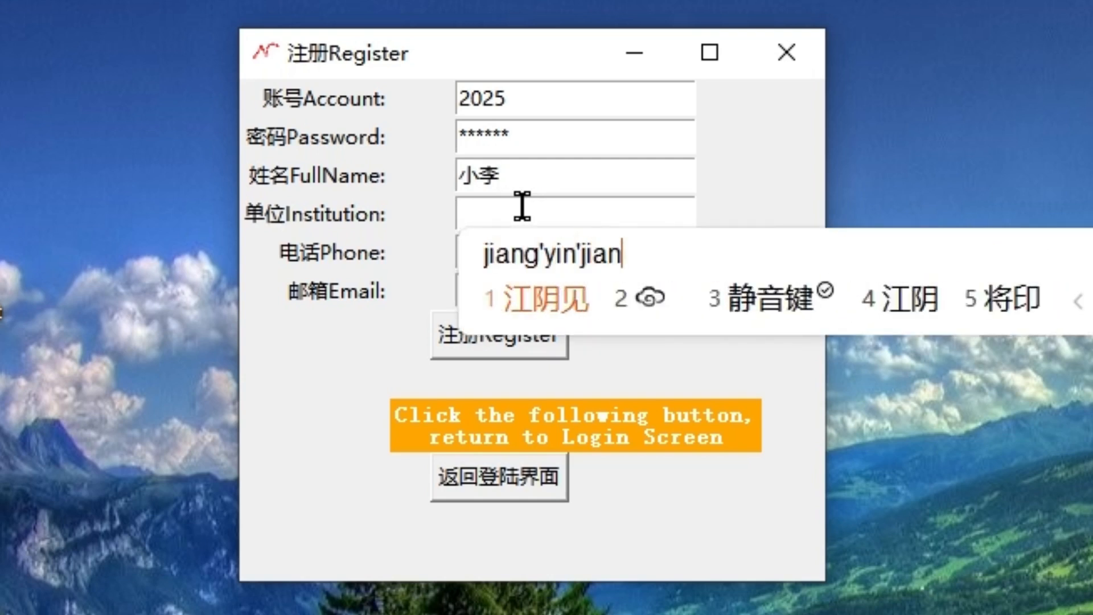
text(gwuke)
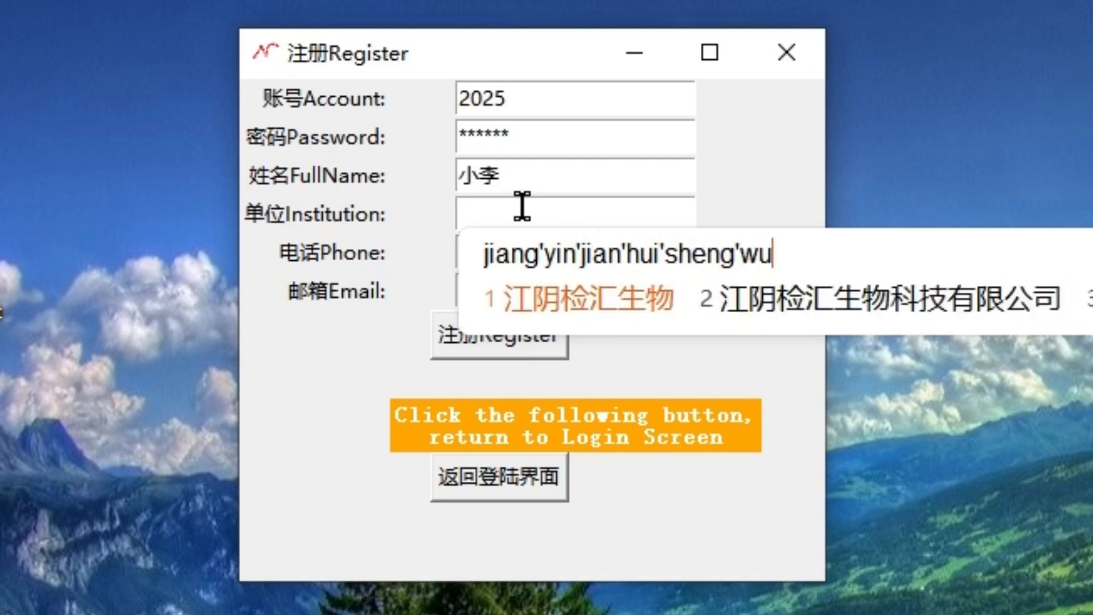
text(ji)
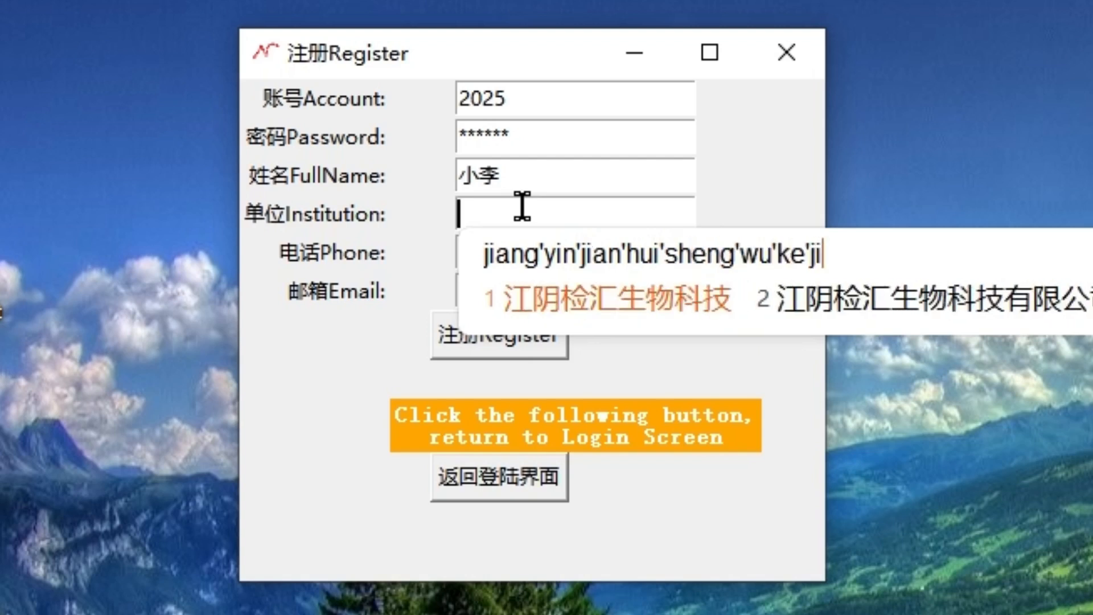
text(2)
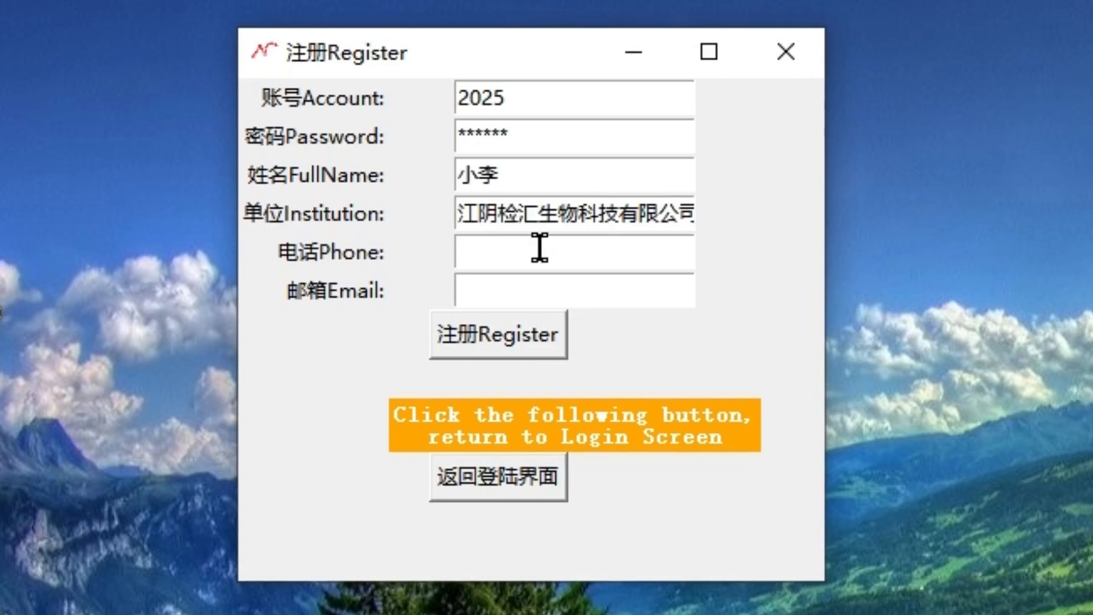
click(540, 249)
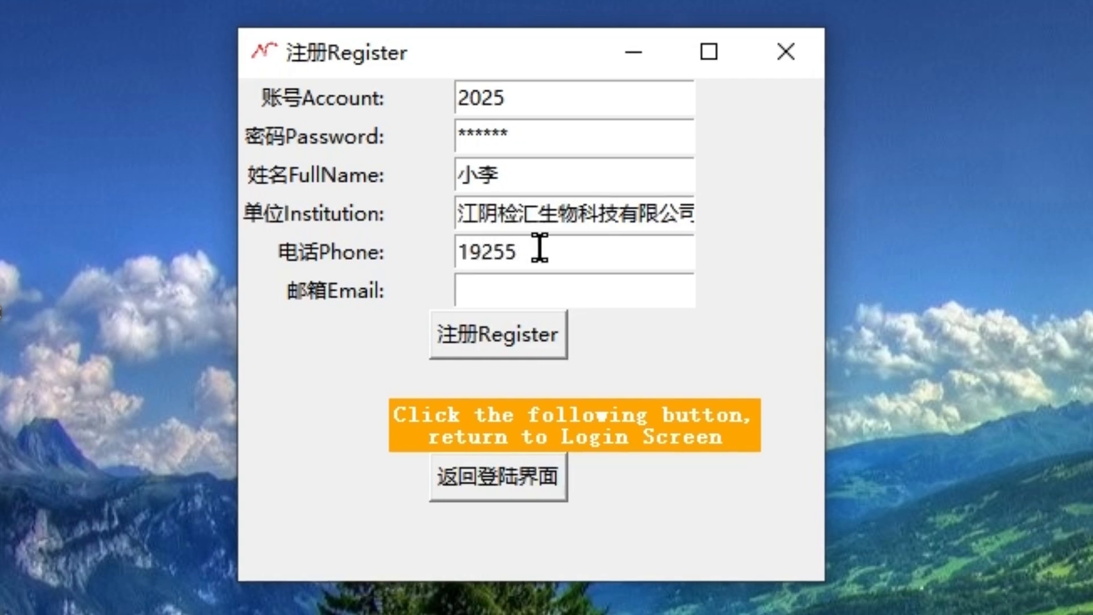
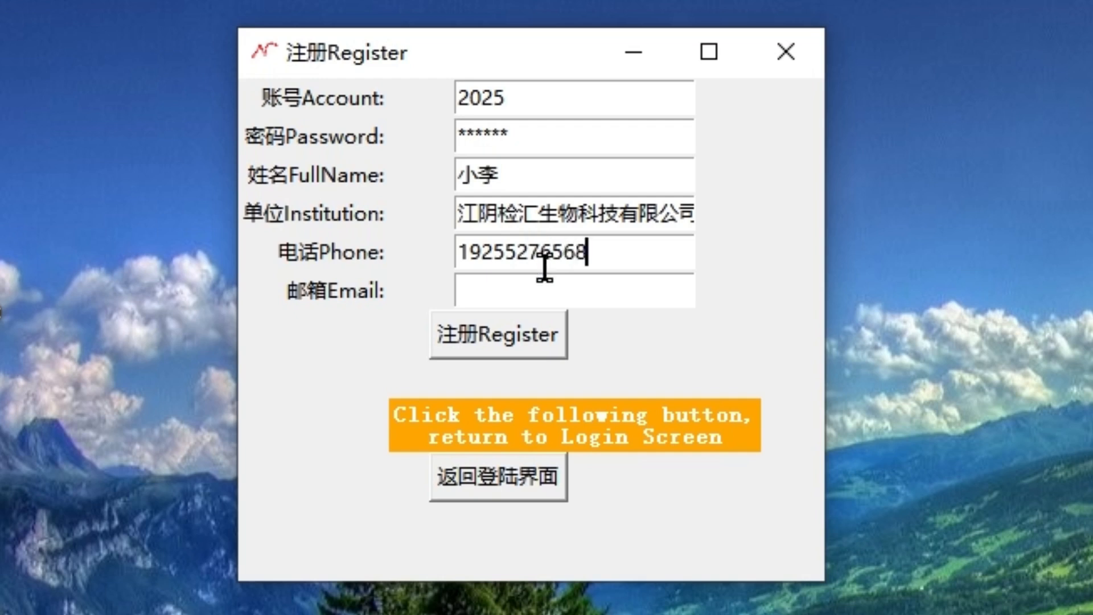
click(550, 289)
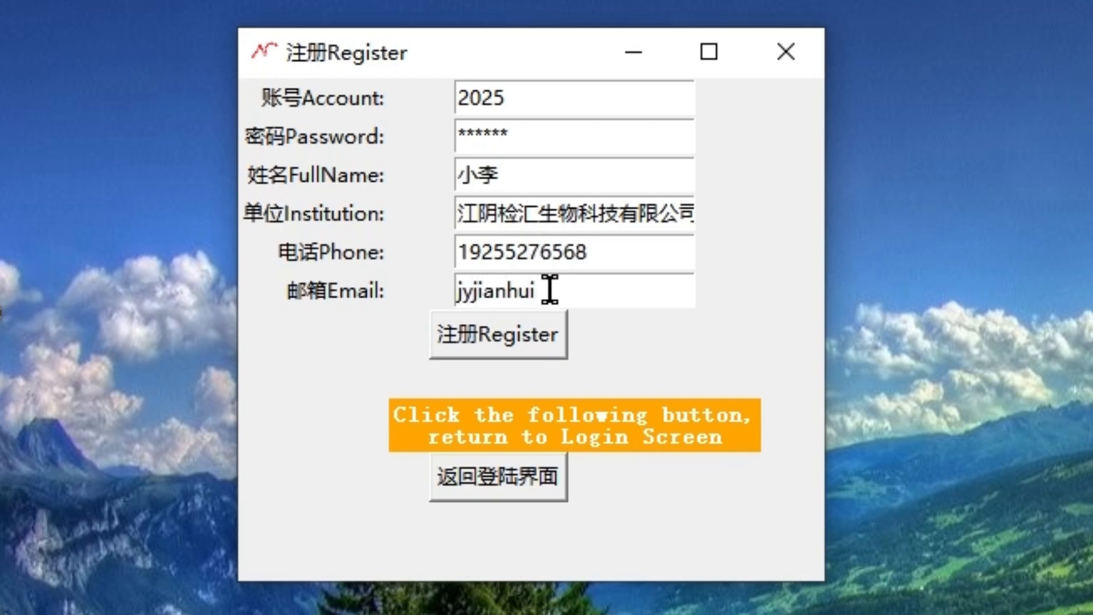
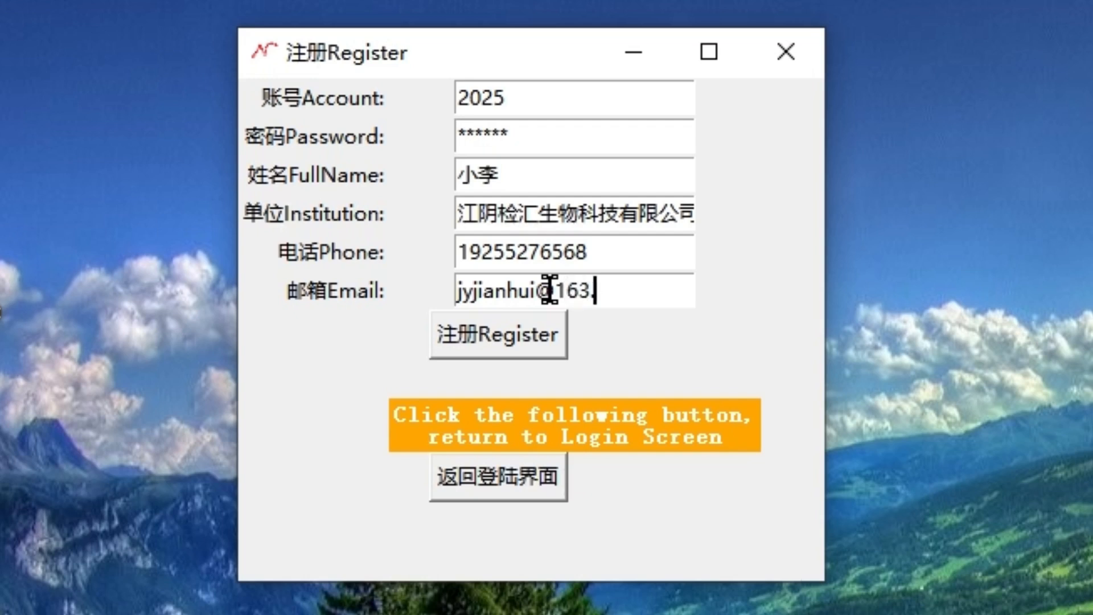
click(525, 344)
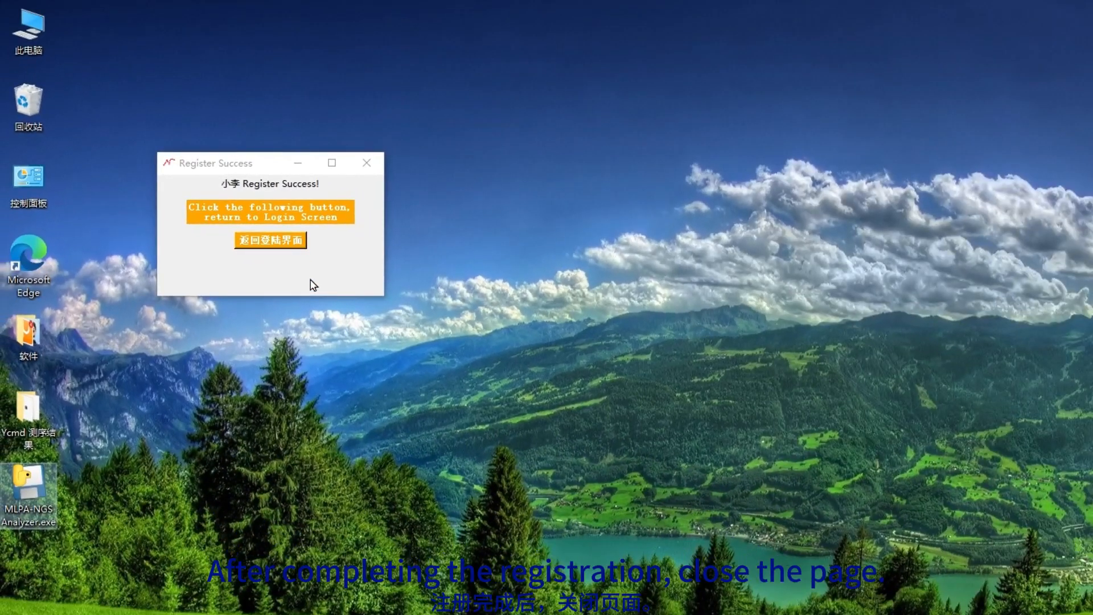
Step: Dismiss the success message and relaunch MLPA-NGS Analyzer, centring the login window
click(367, 163)
double_click(28, 485)
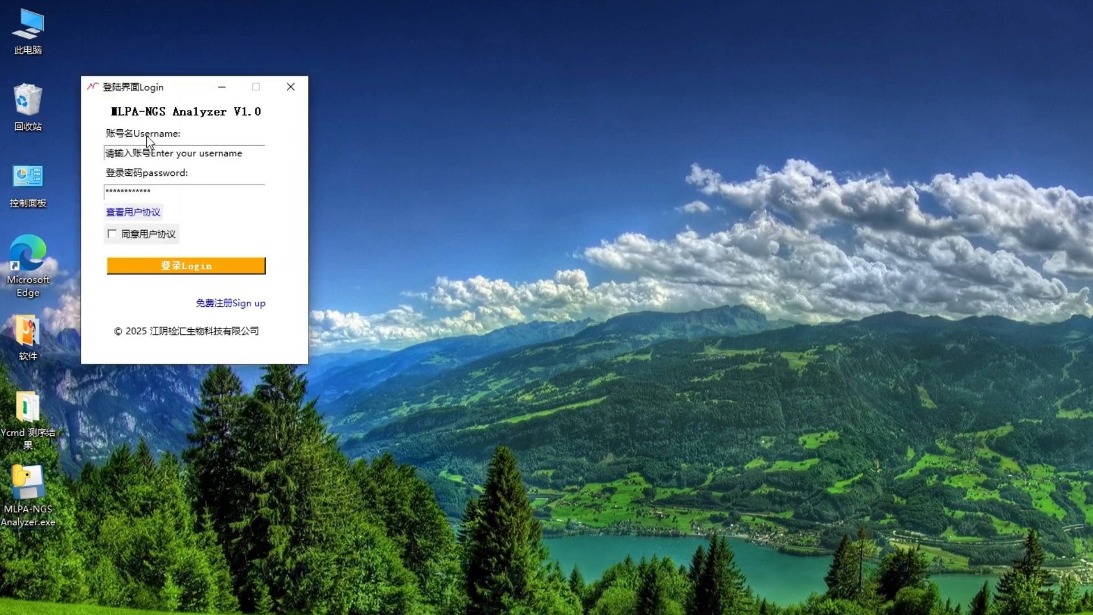
drag(146, 85, 647, 229)
Step: Log in with the registered username and password, accepting the user agreement, and enter the main program
click(656, 299)
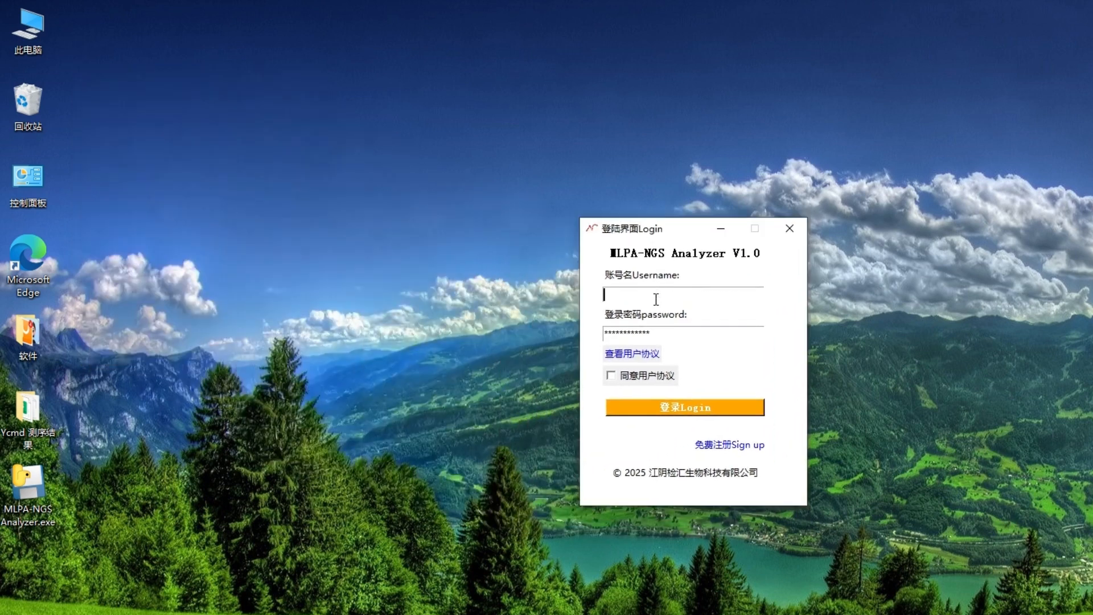
text(2025)
click(663, 329)
text(******)
click(611, 376)
click(638, 414)
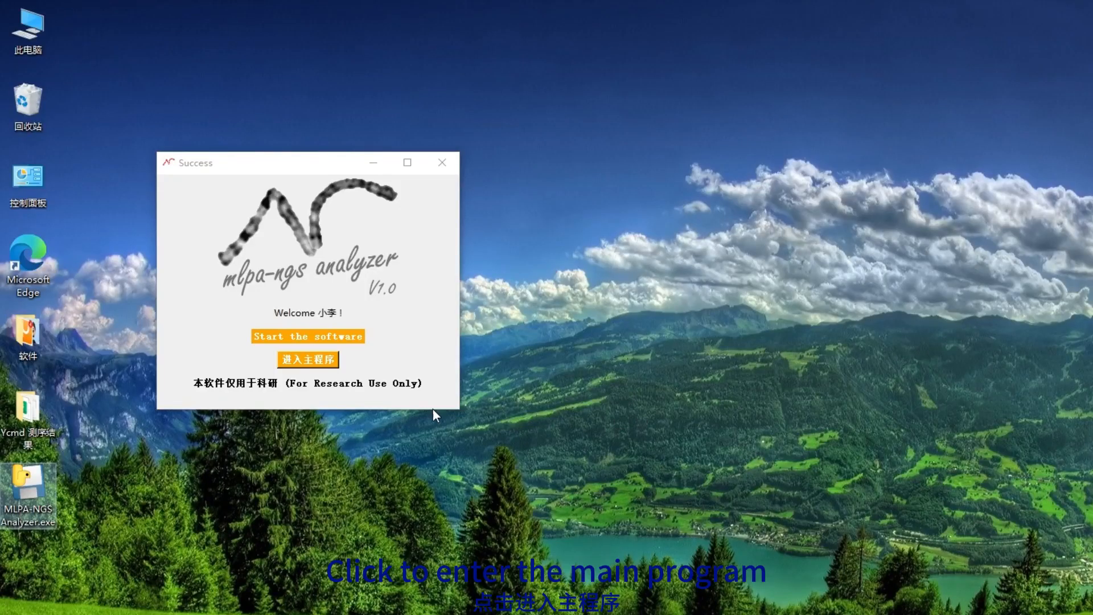
click(308, 360)
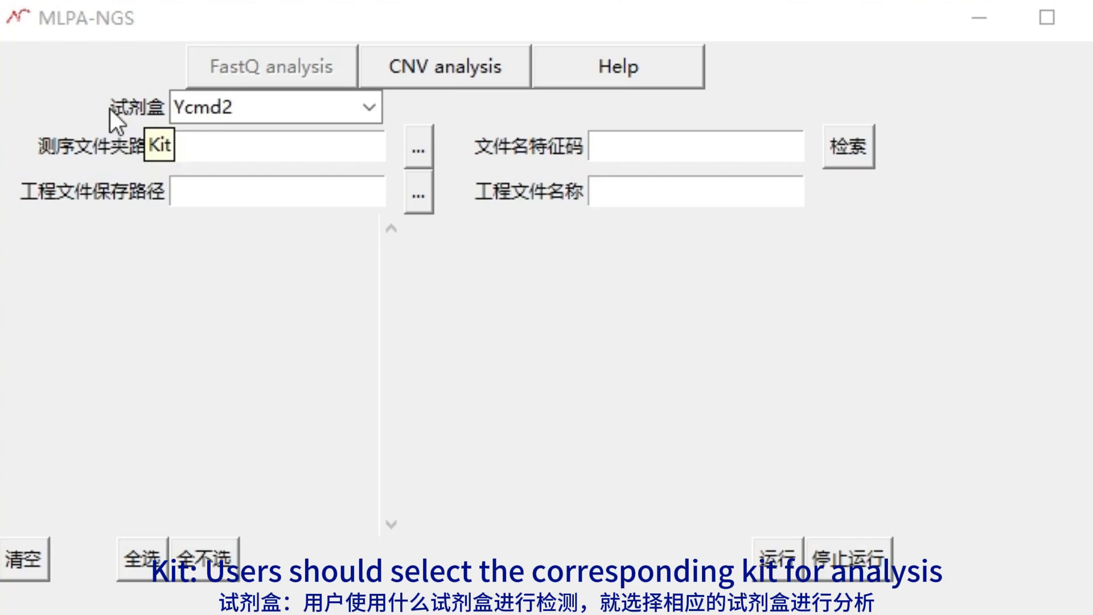
click(365, 109)
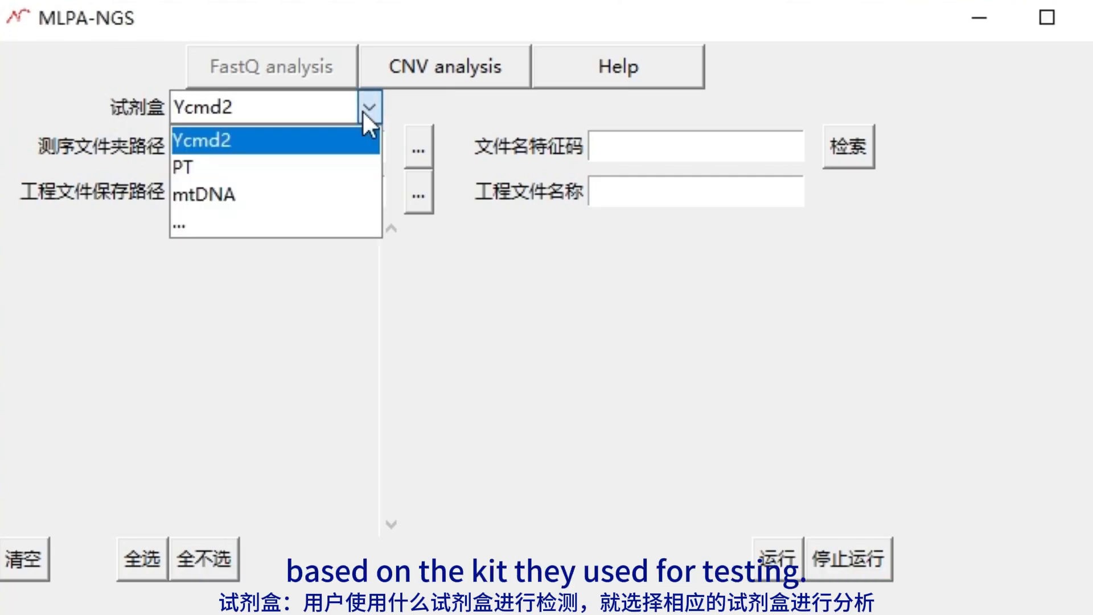
click(363, 111)
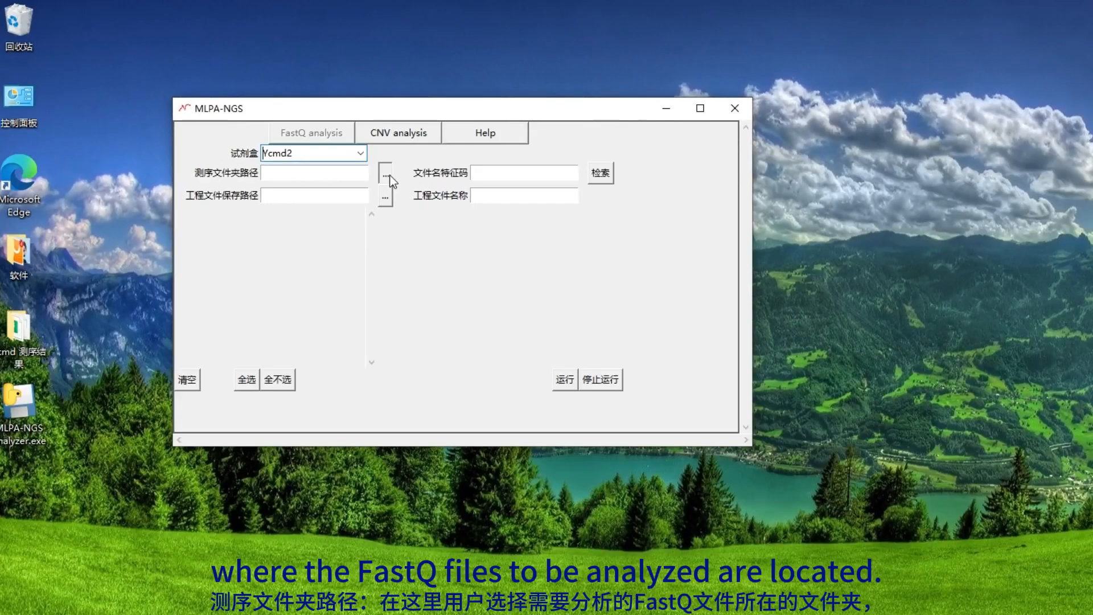
click(386, 174)
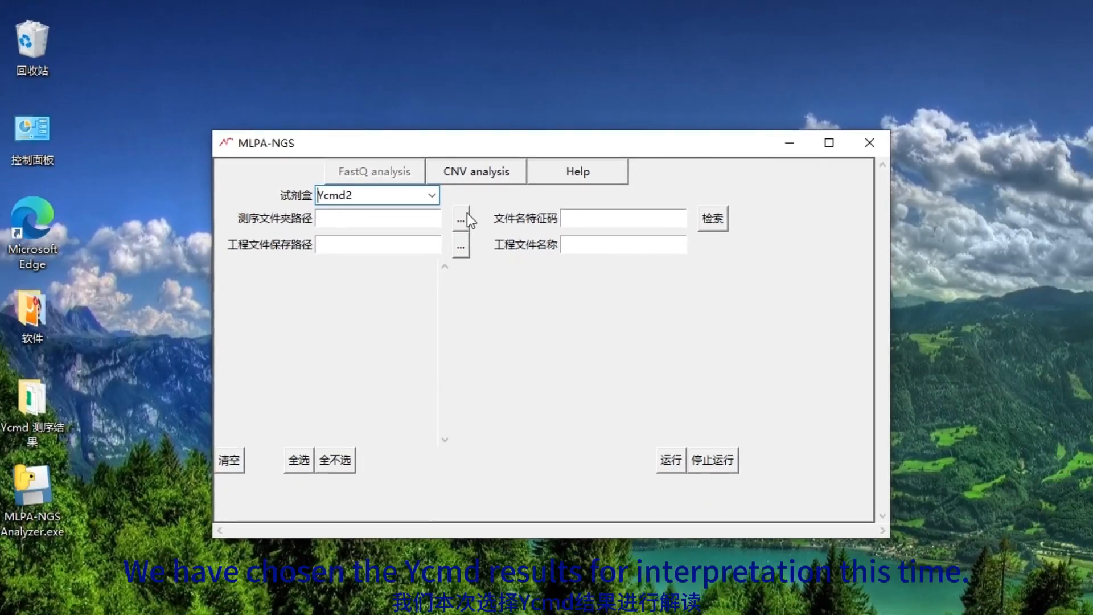
Step: Point the sequencing folder to Desktop's Ycmd 测序结果 and enter R1 as the file name code
click(467, 216)
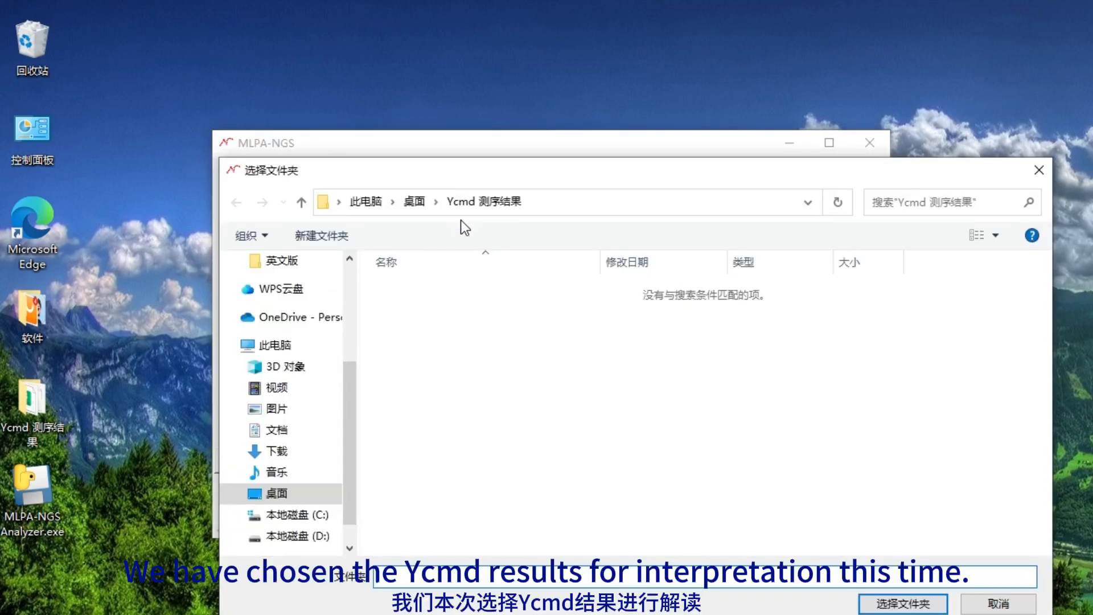
click(418, 202)
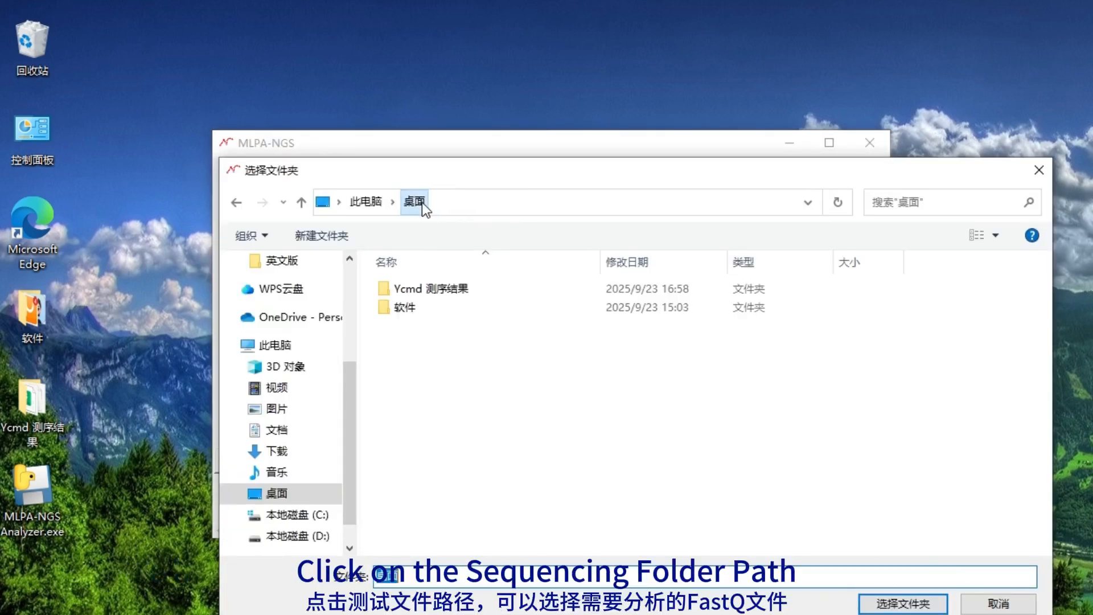
click(445, 289)
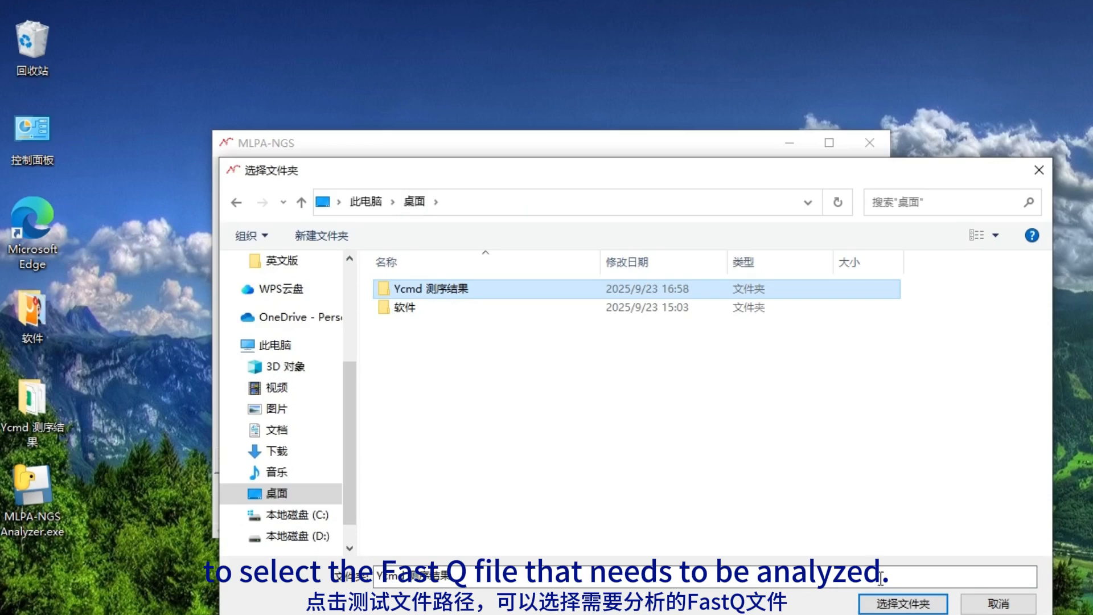
click(904, 603)
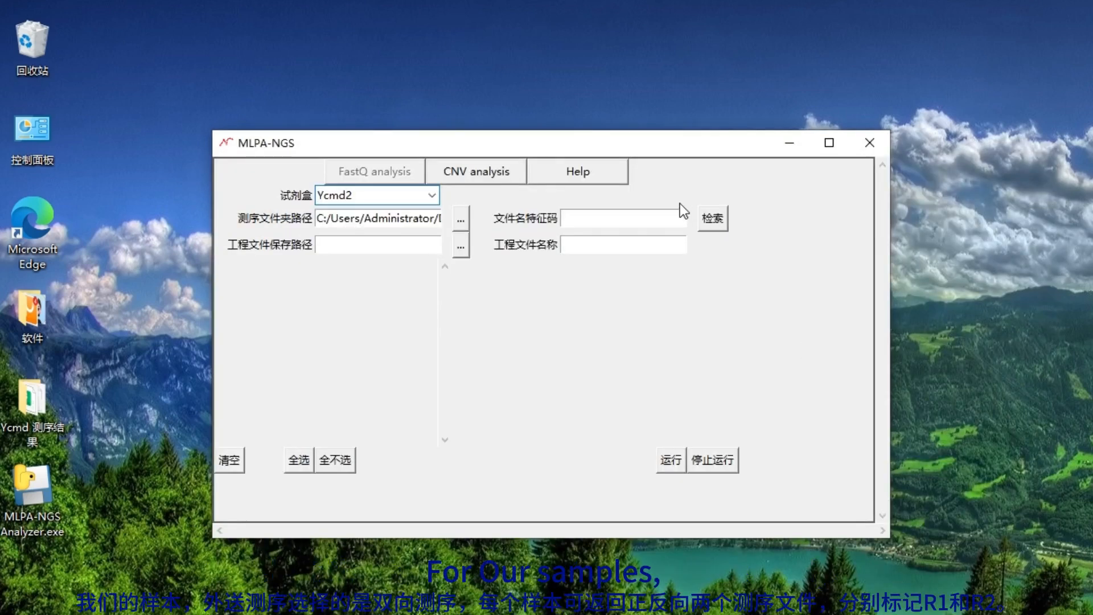
click(649, 220)
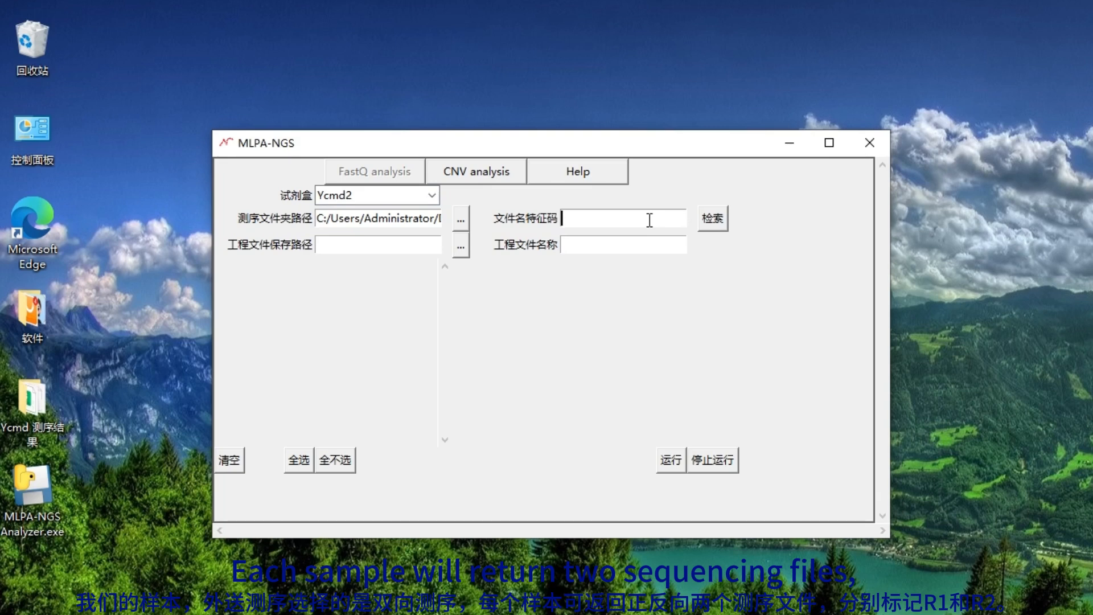
text(R)
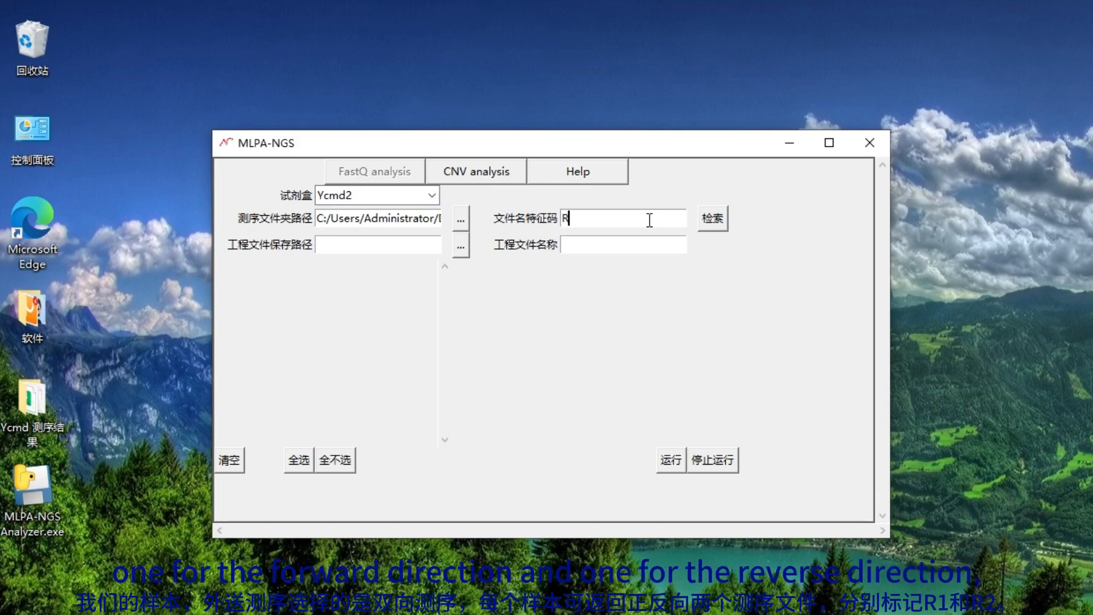
text(1)
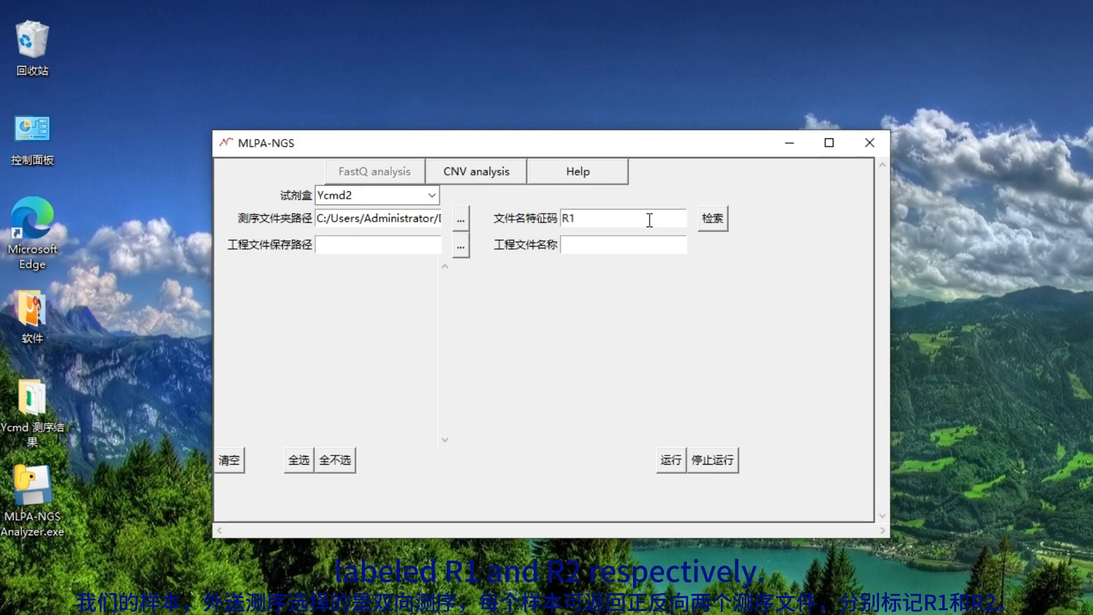
Step: Search for R1 files, then demonstrate select all, clear, search again and deselect all
click(712, 227)
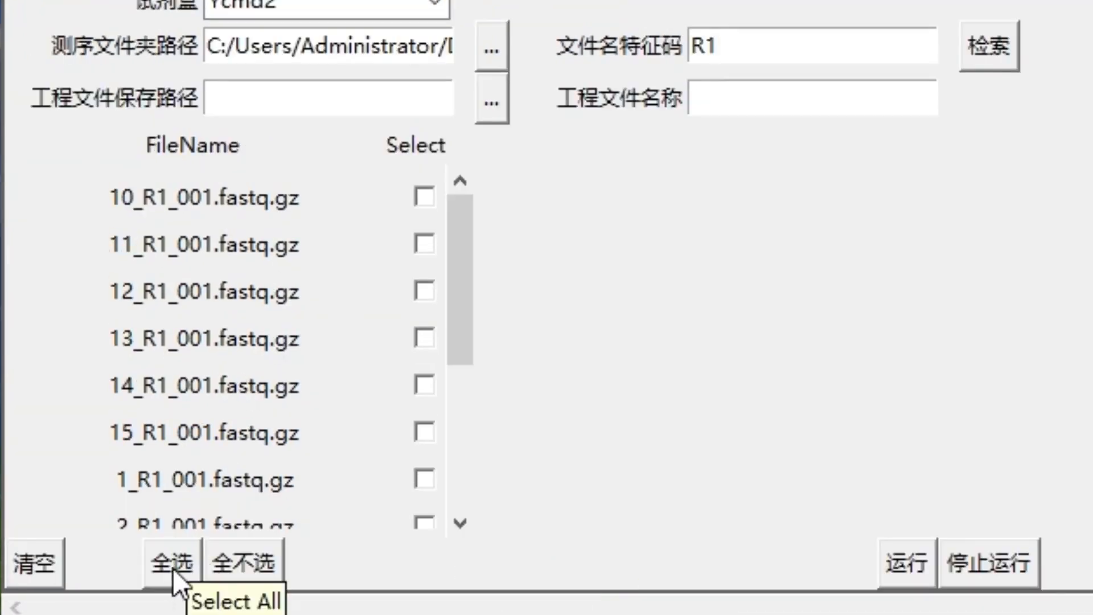
click(173, 569)
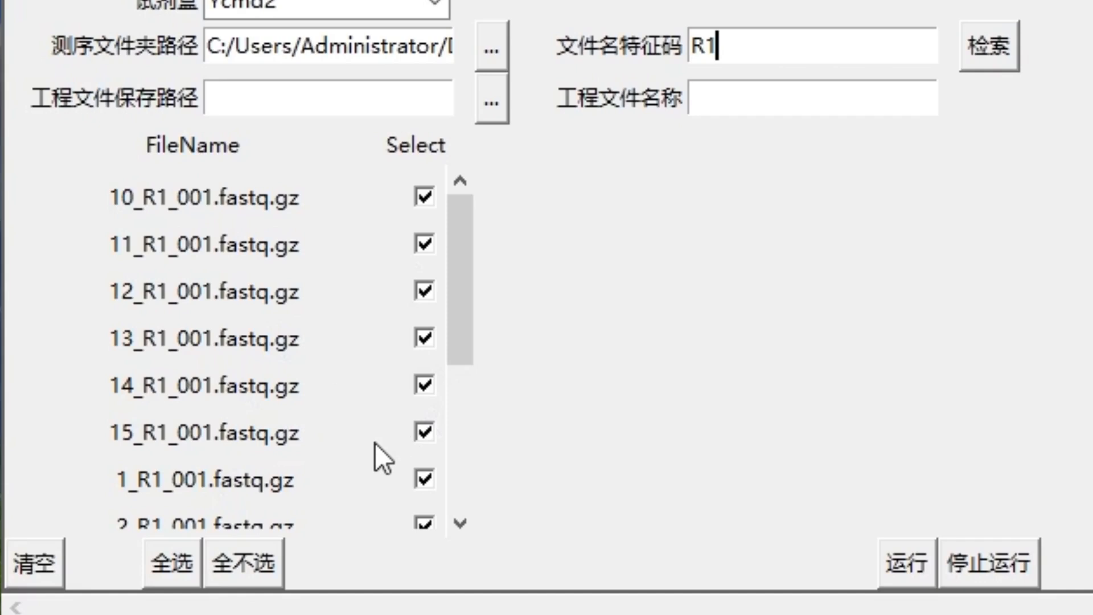
click(18, 570)
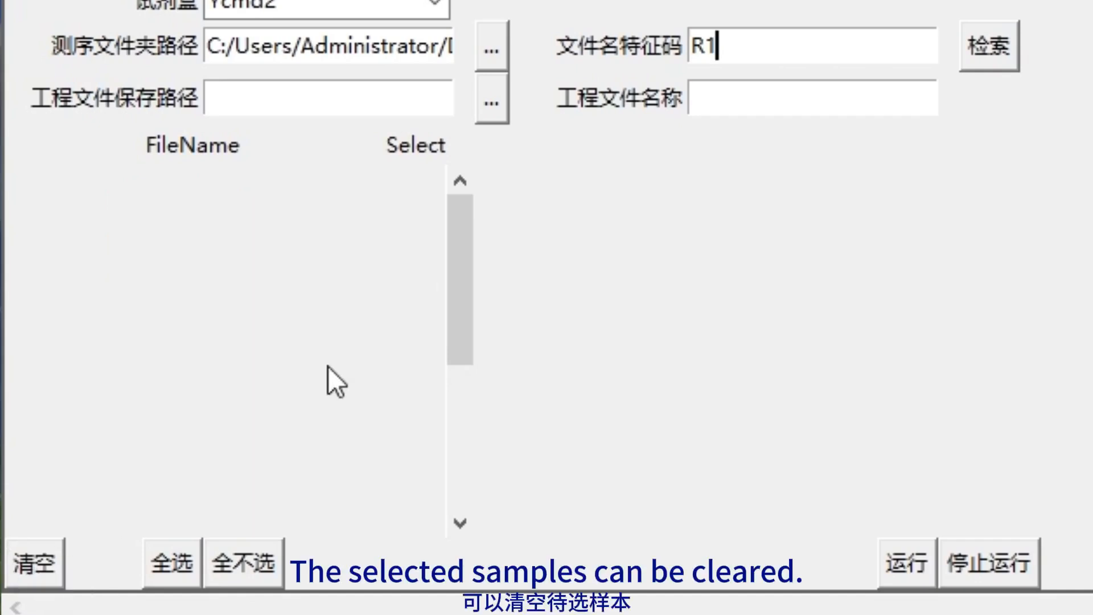
click(1012, 51)
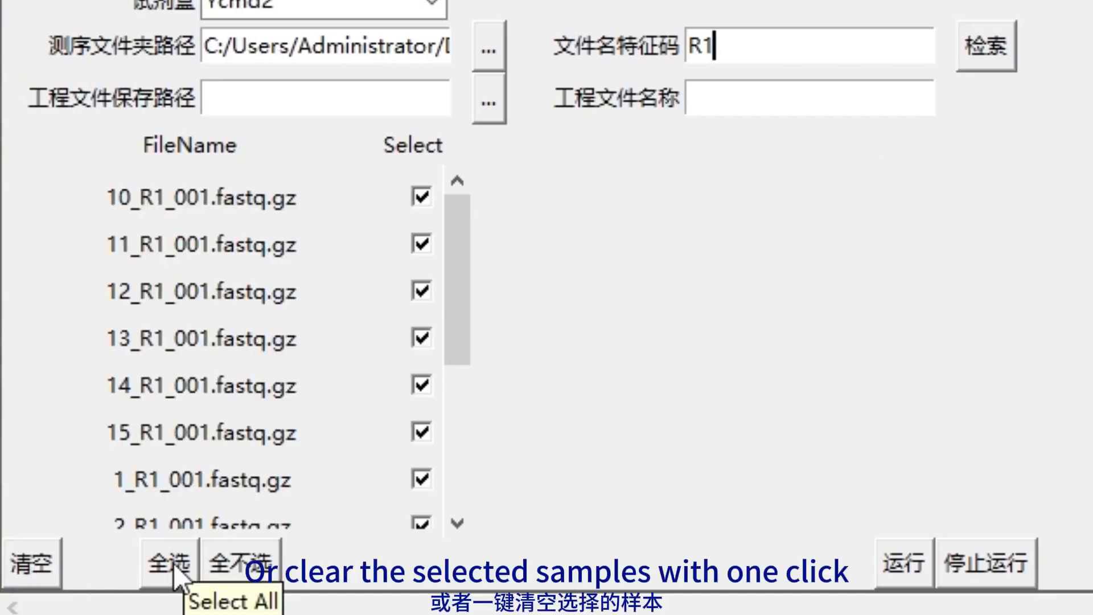
click(245, 573)
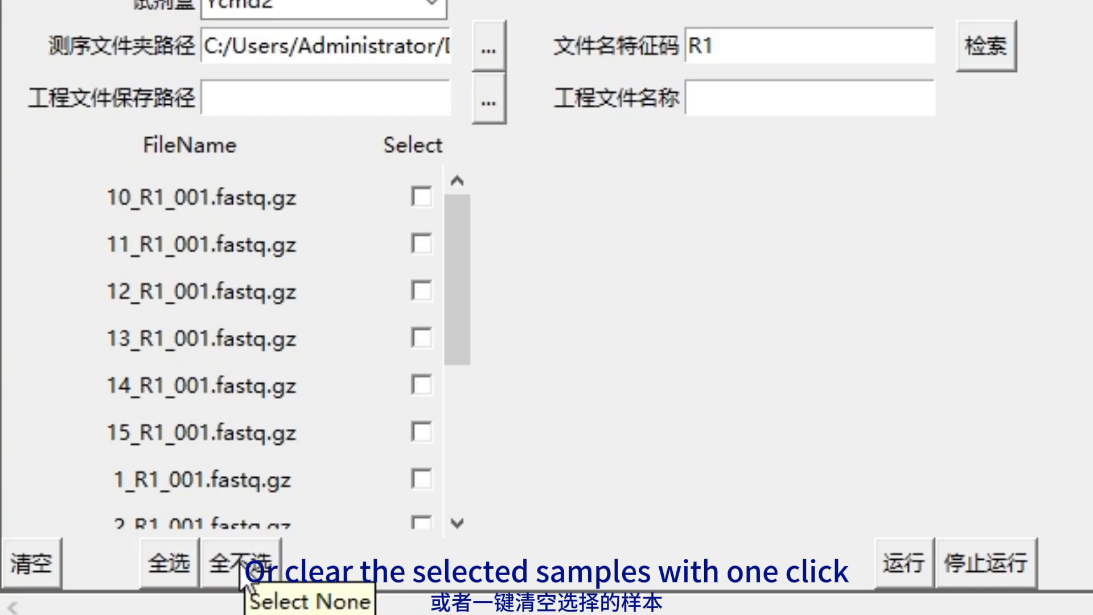
Step: Tick 10_R1_001 through 14_R1_001.fastq.gz individually, then deselect all files
click(423, 197)
click(424, 244)
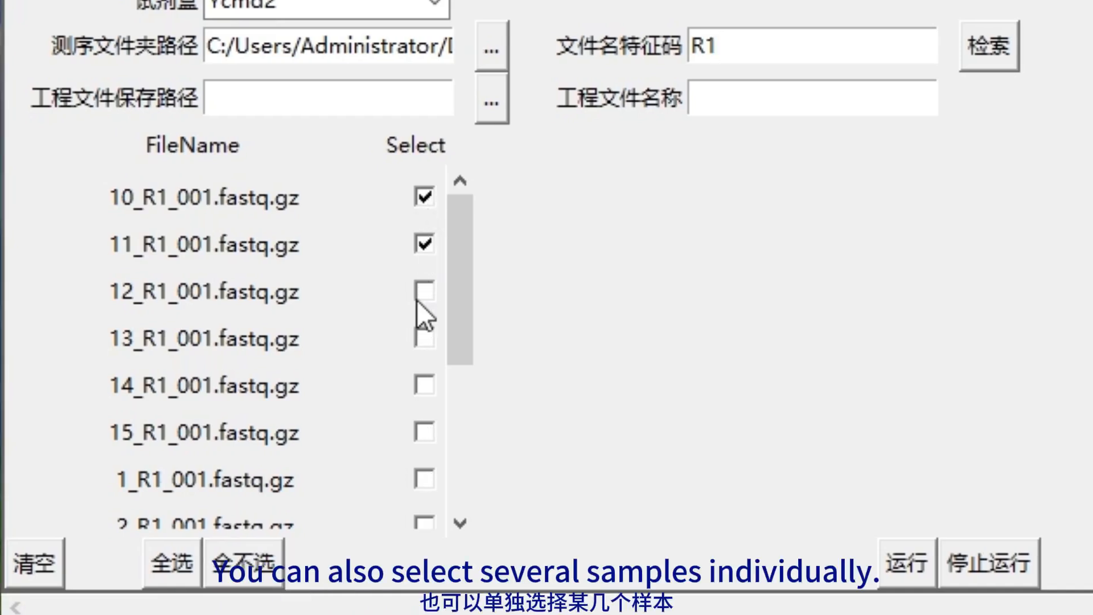
click(424, 291)
click(424, 339)
click(424, 385)
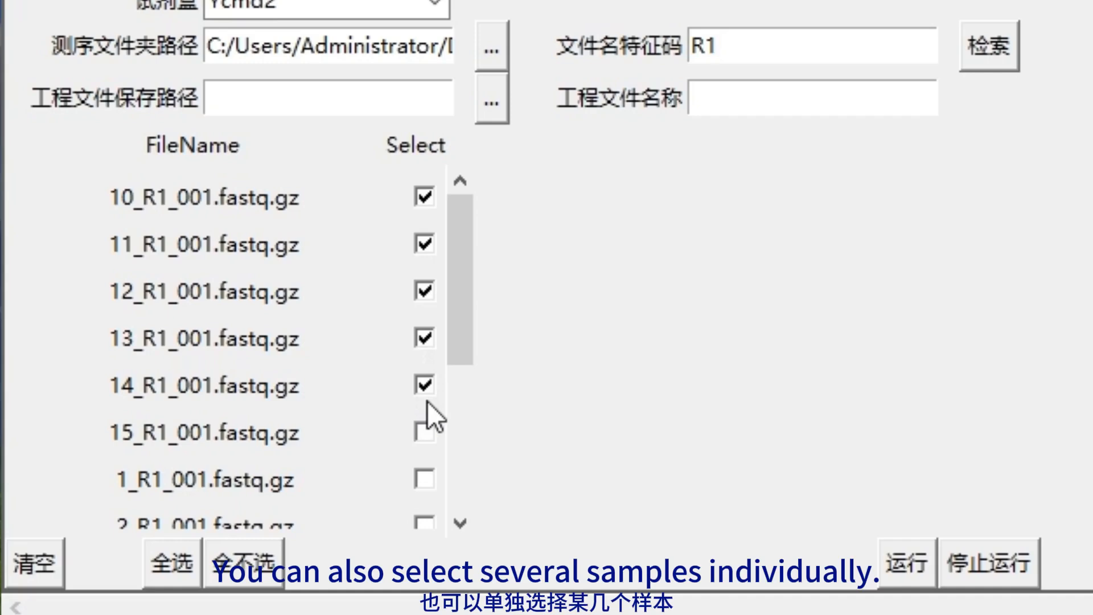
click(244, 564)
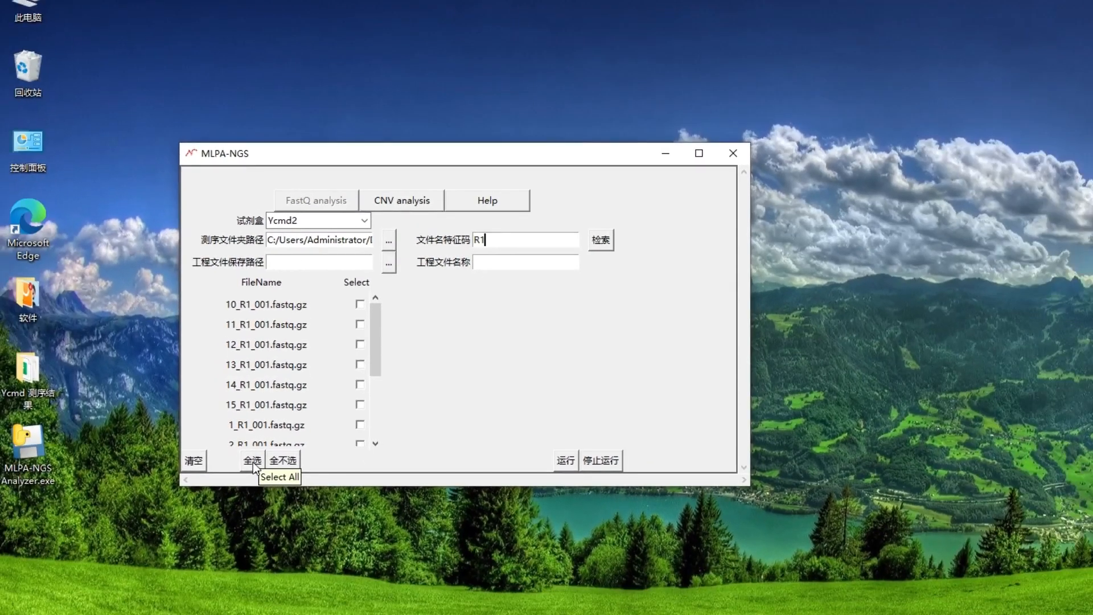
Step: Select all listed R1 files and run the analysis to produce the Ycmd2 .mln project
click(191, 536)
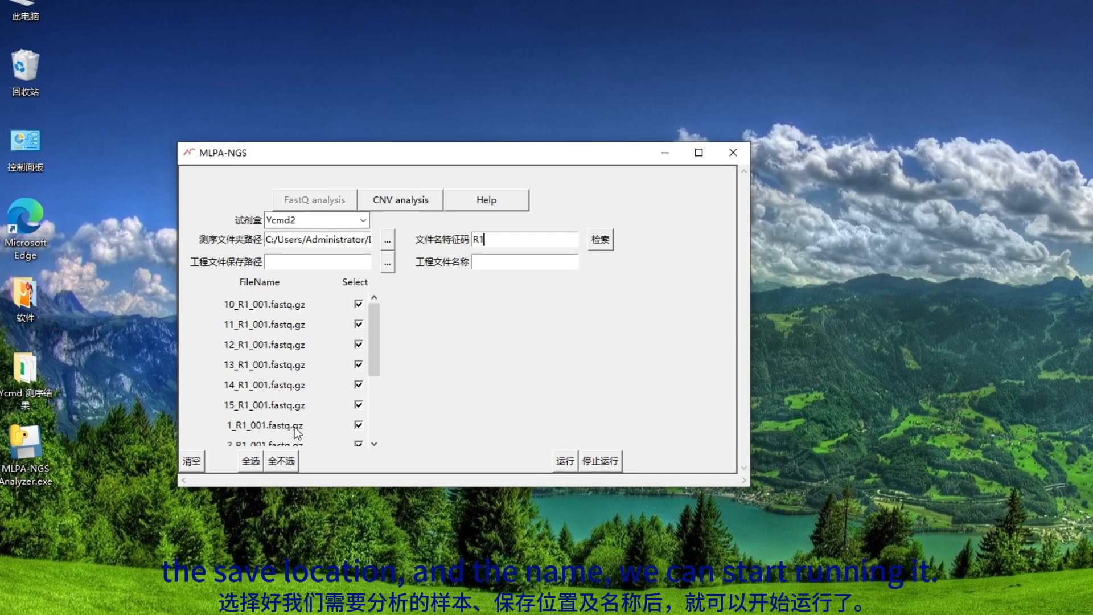
click(567, 469)
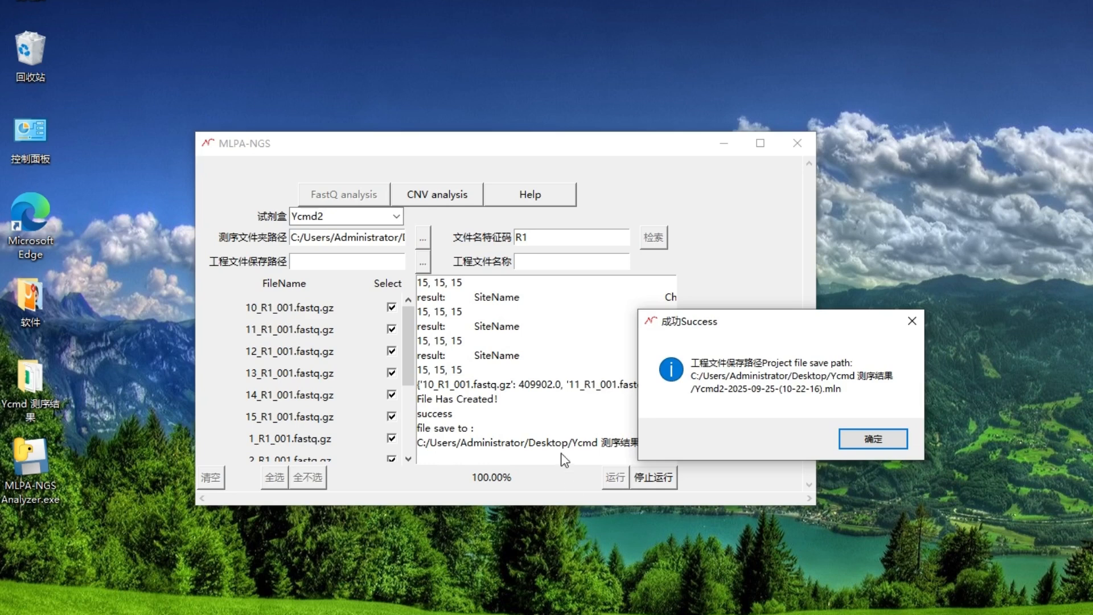
Step: Dismiss the success message and open Ycmd 测序结果 to view the new .mln and .xlsx files
click(871, 439)
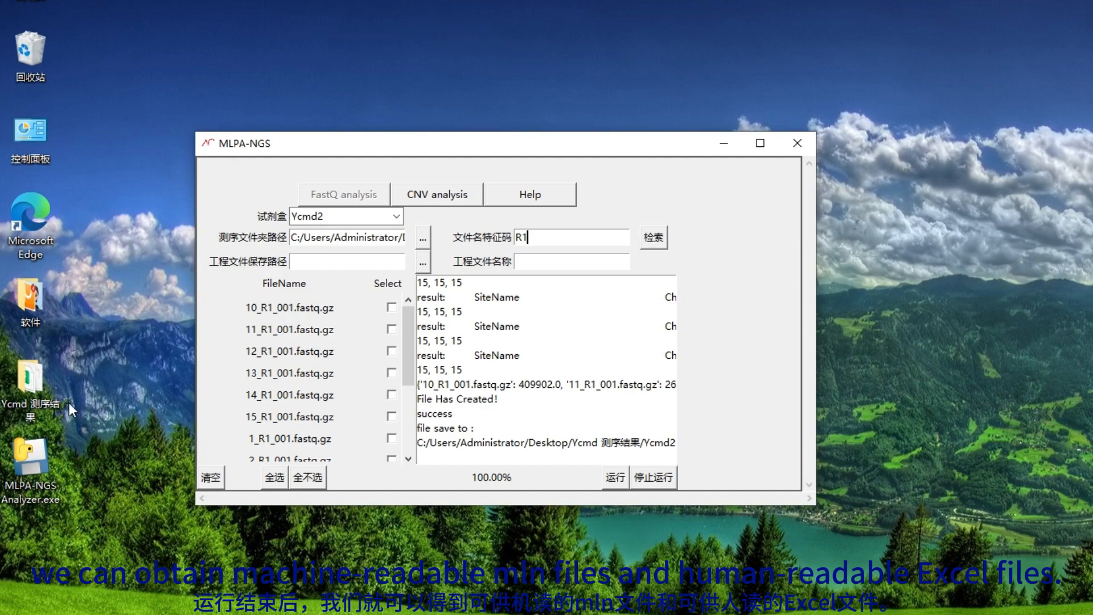
click(31, 415)
double_click(31, 415)
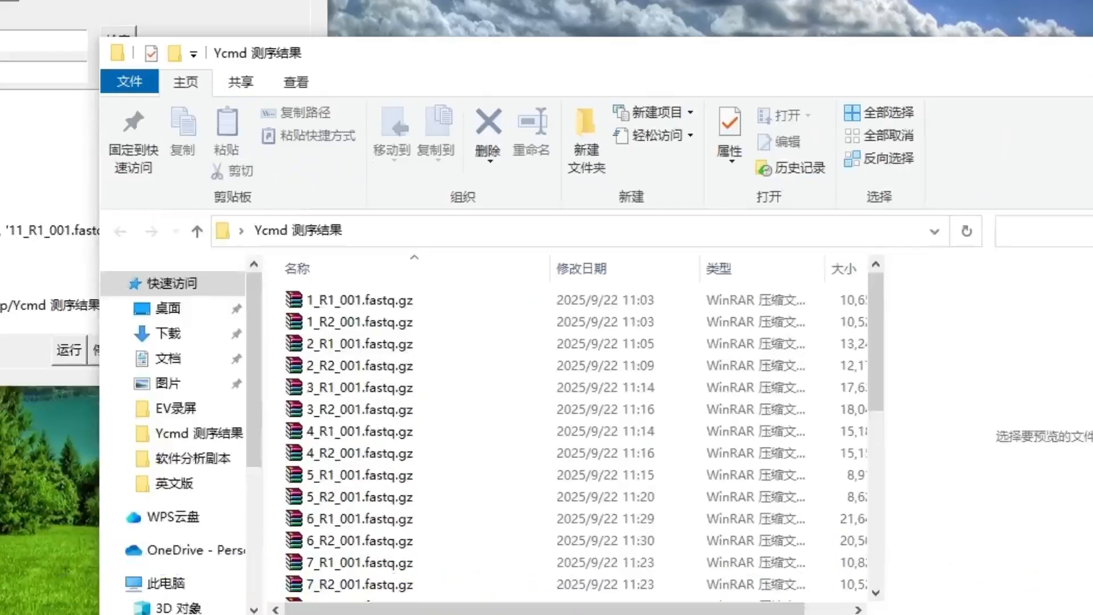
scroll(729, 612, down, 5)
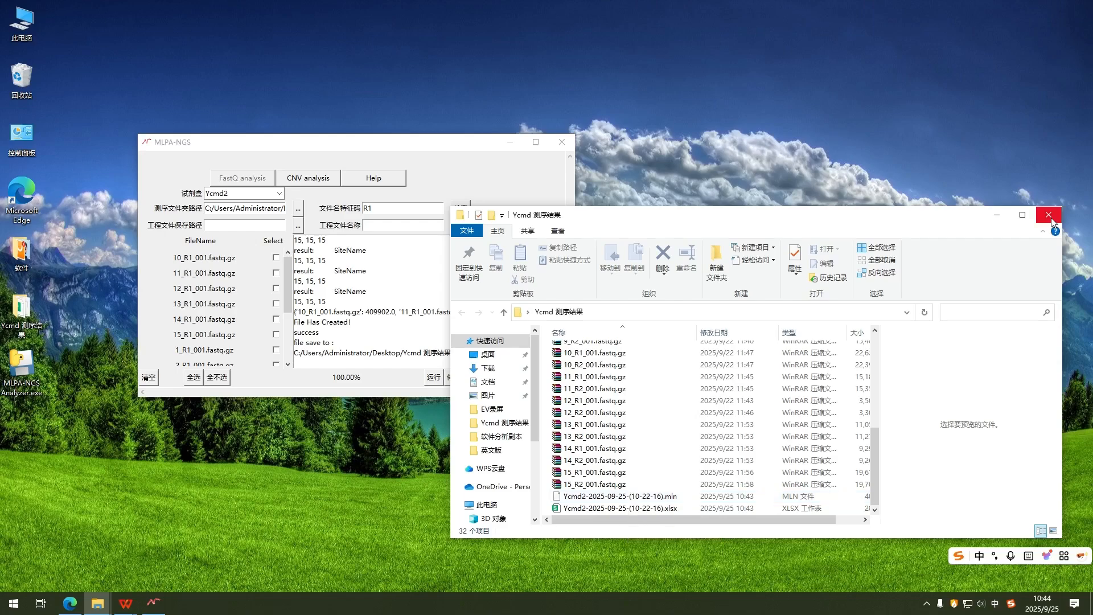
Step: Close the results folder, switch the analyzer to CNV analysis and maximize its window
click(1051, 221)
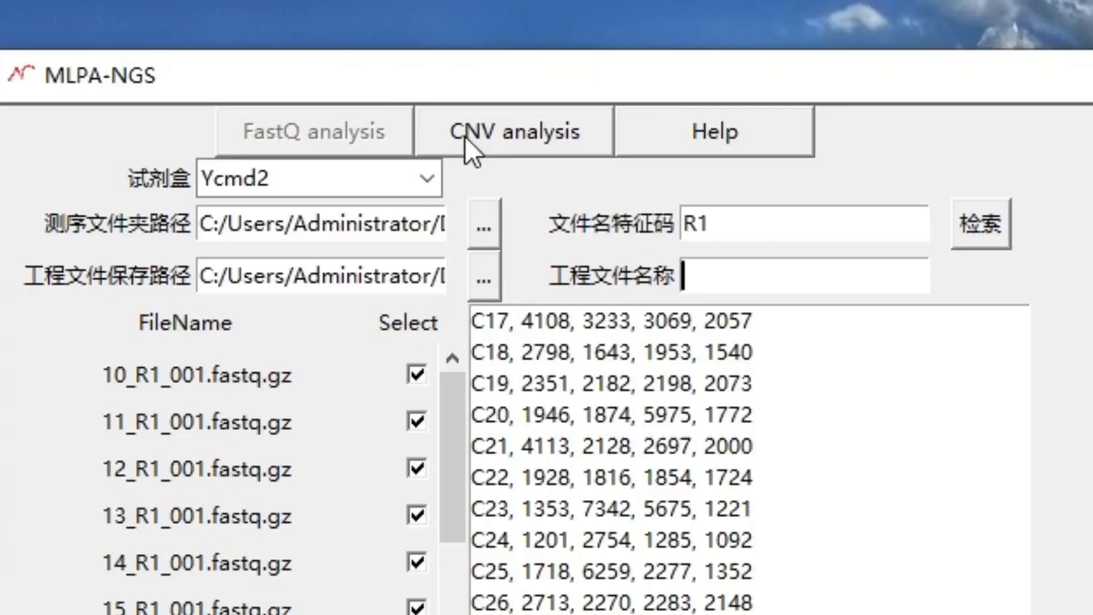
click(466, 136)
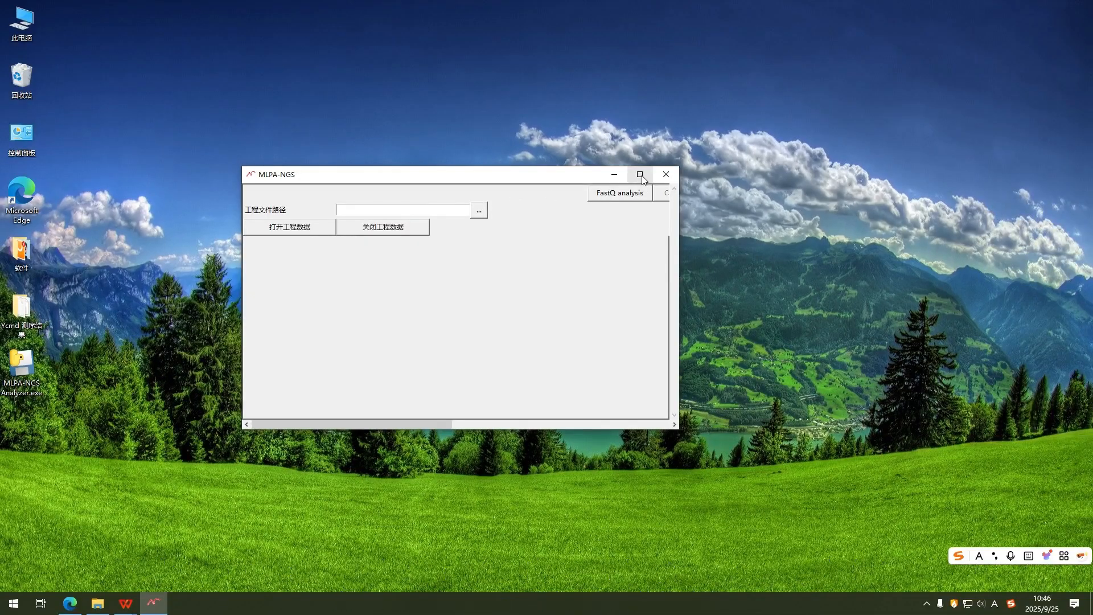
click(640, 174)
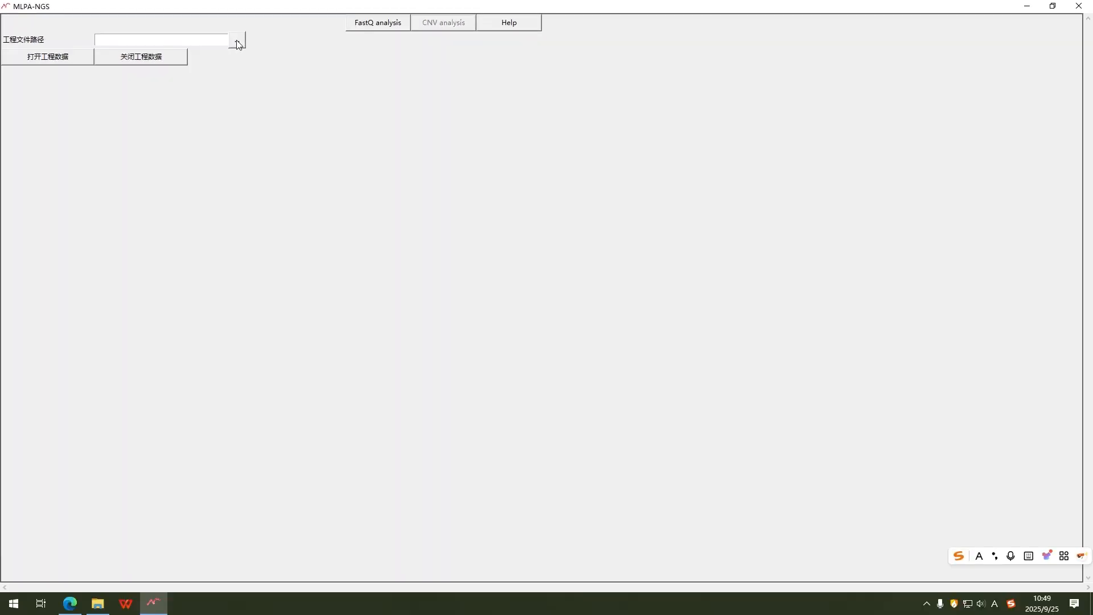
click(238, 44)
scroll(199, 187, down, 6)
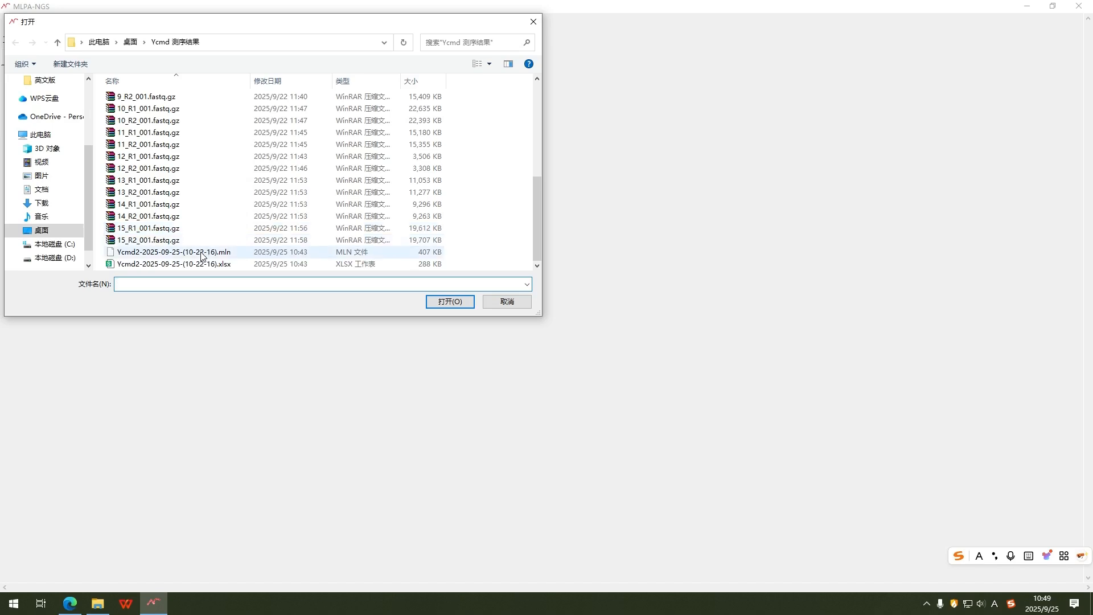
click(202, 257)
click(435, 302)
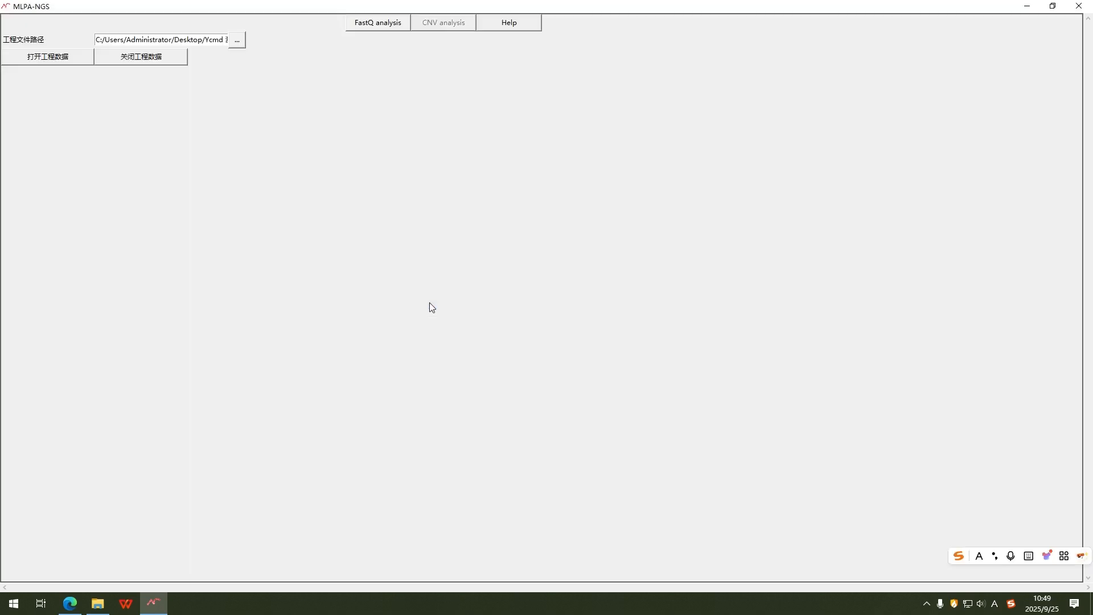
click(67, 60)
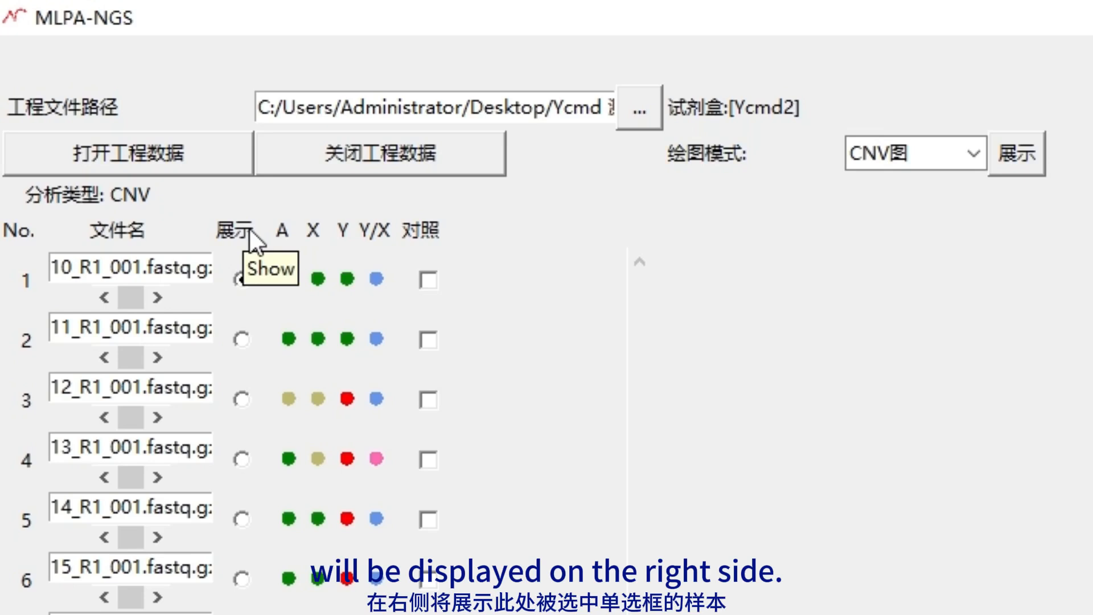
Step: Choose sample 10_R1_001 for display and keep the drawing mode on CNV图
click(243, 279)
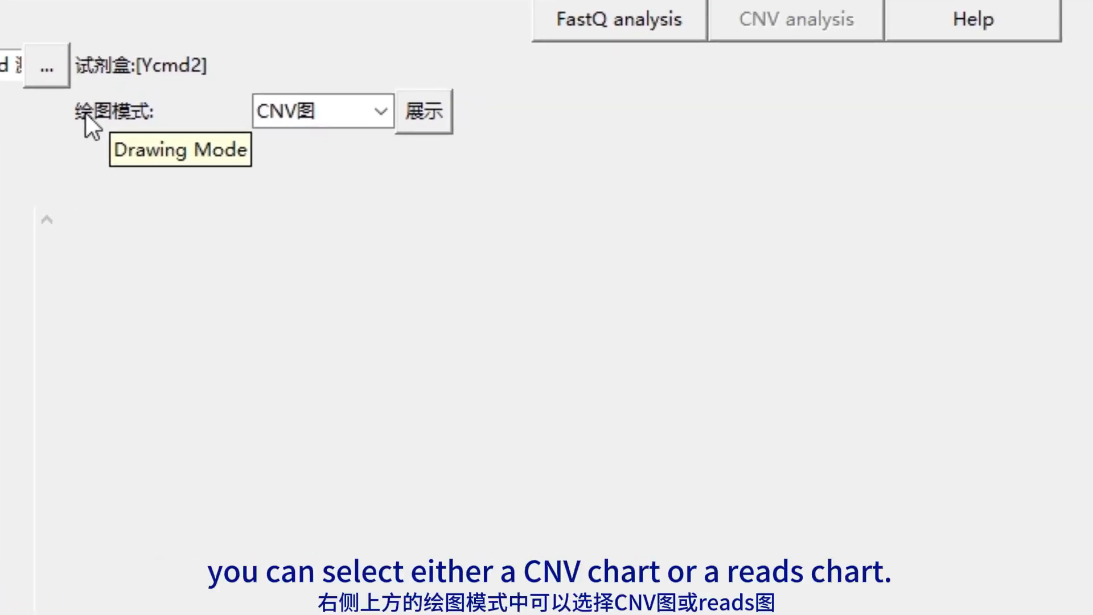
click(391, 111)
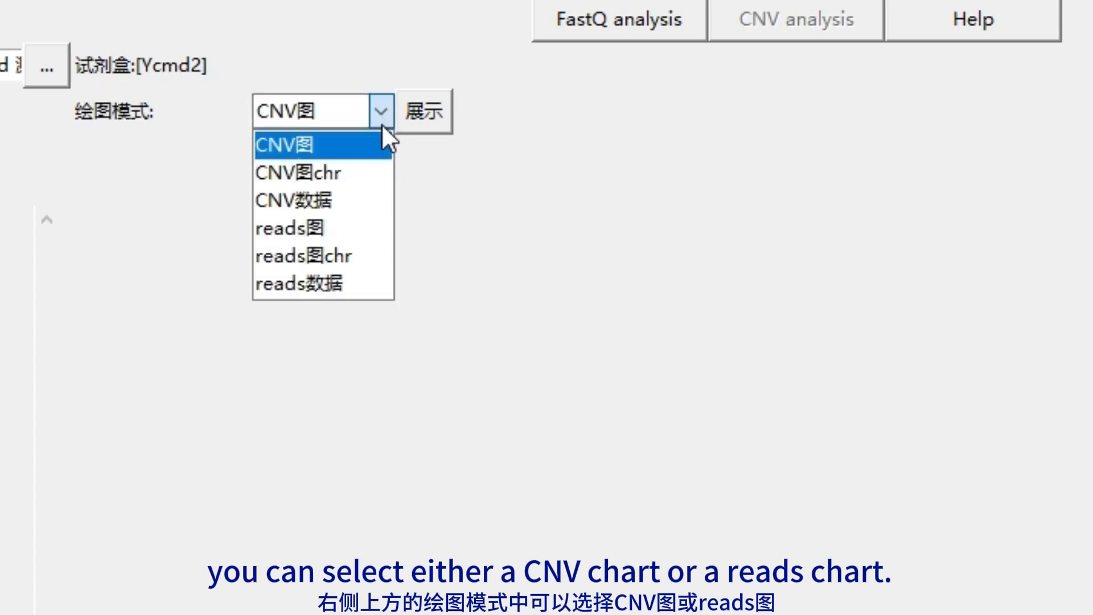
click(428, 98)
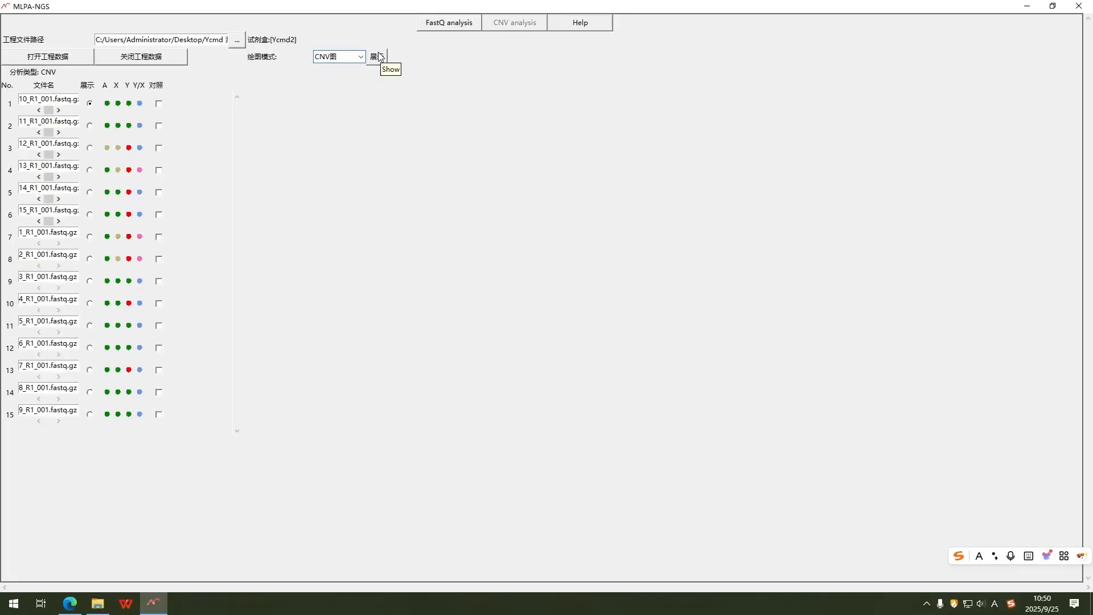
Step: Toggle the 对照 boxes so samples 1, 2, 9, 11, 12, 14 and 15 serve as controls
click(159, 104)
click(159, 126)
click(159, 281)
click(159, 326)
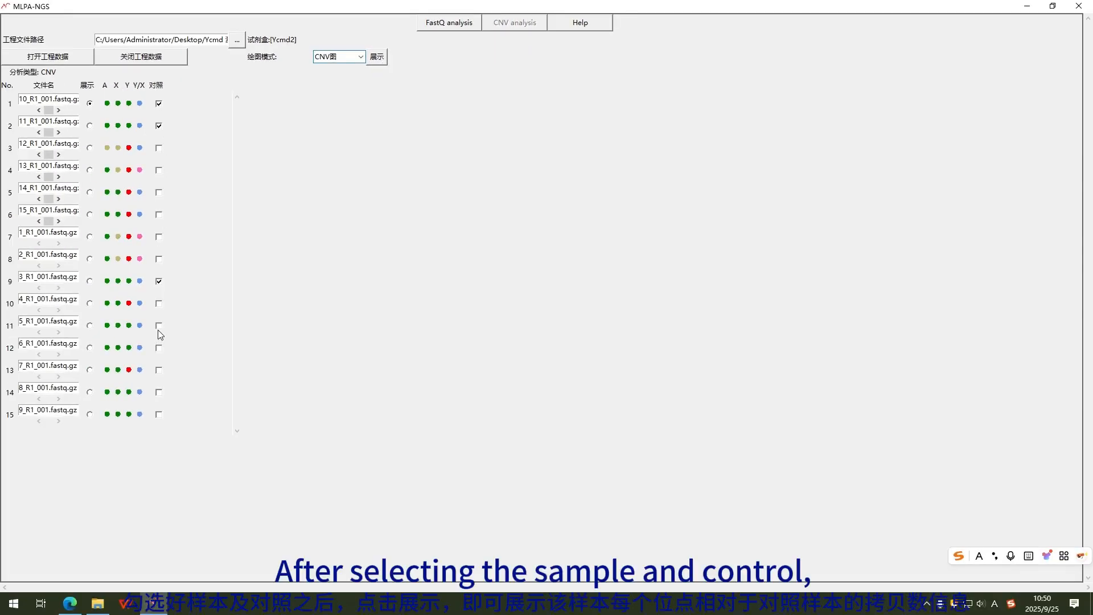
click(159, 348)
click(159, 392)
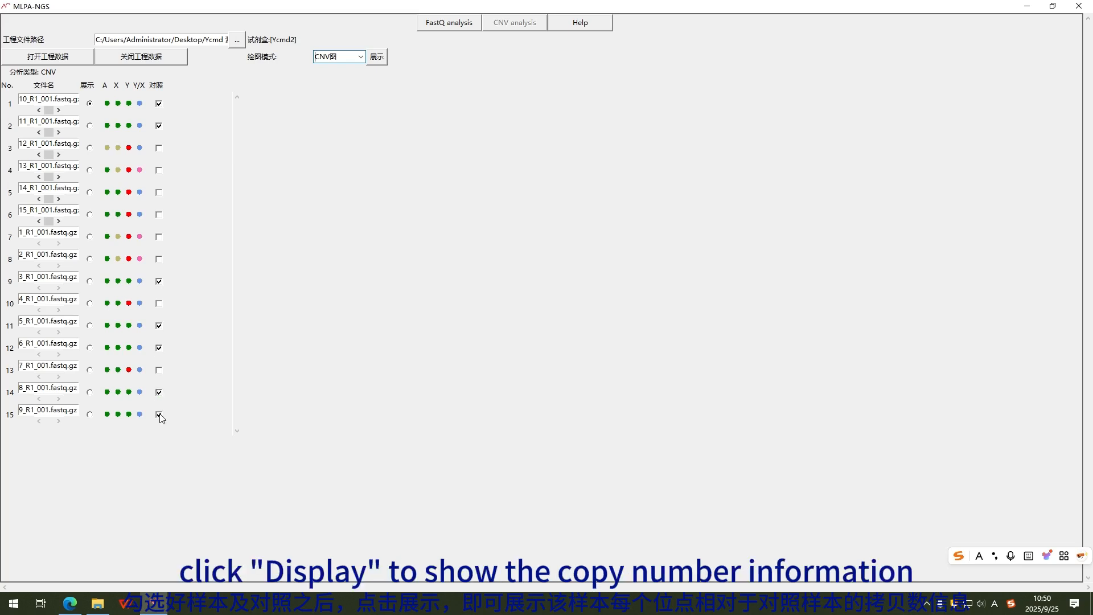
Step: Draw the CNV图 chart for 10_R1_001, then untick 11_R1_001 as a control
click(361, 57)
click(355, 74)
click(378, 57)
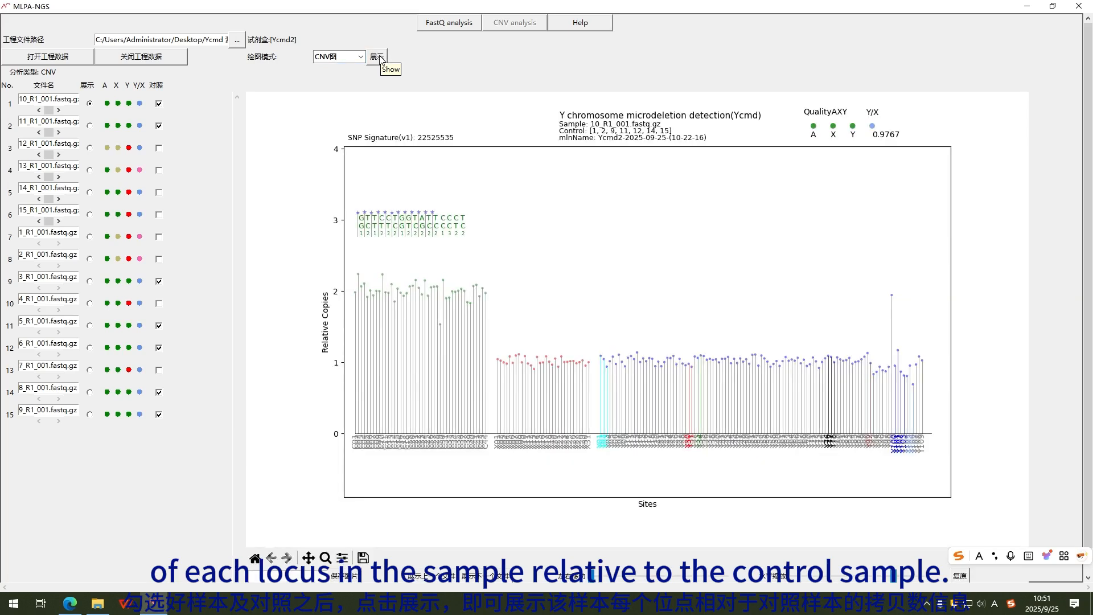
click(159, 126)
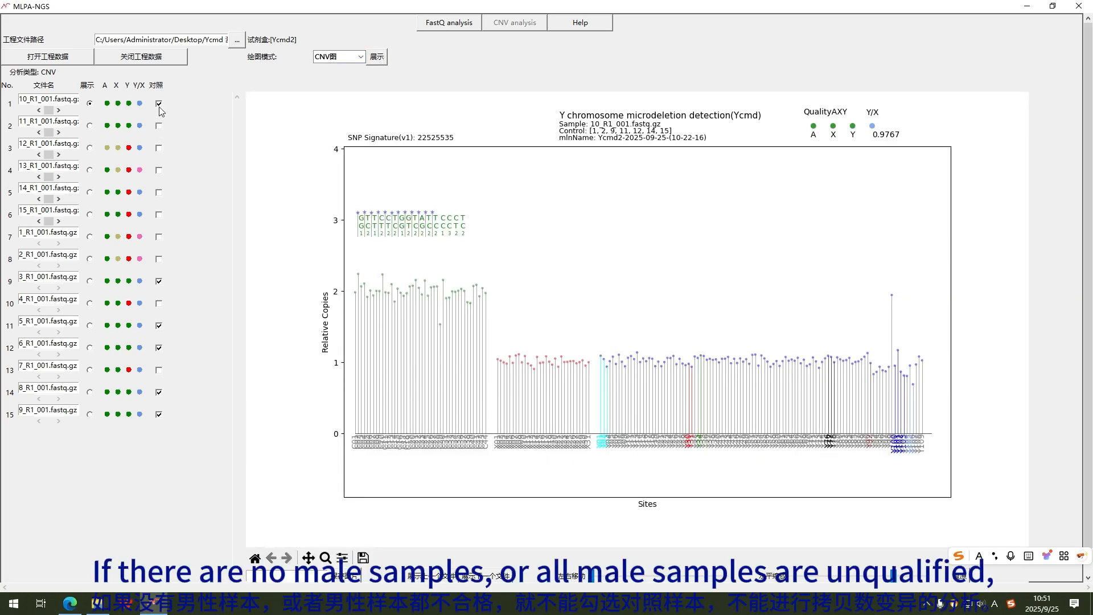
Step: Clear all remaining 对照 controls, try drawing, and dismiss the no-controls warning
click(159, 105)
click(159, 281)
click(159, 325)
click(159, 348)
click(159, 391)
click(159, 414)
click(376, 61)
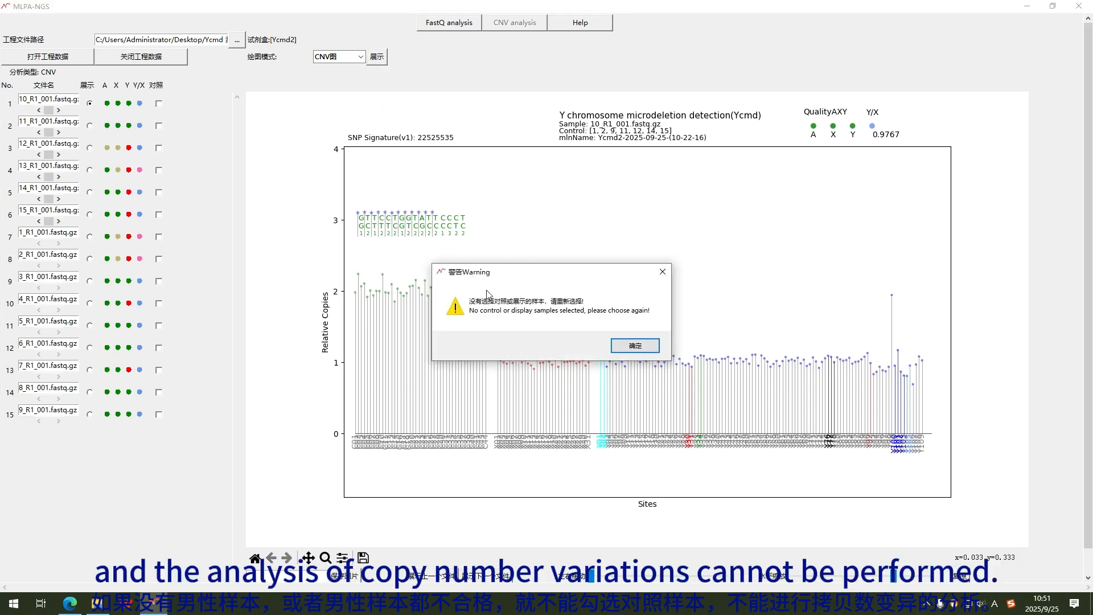
click(650, 347)
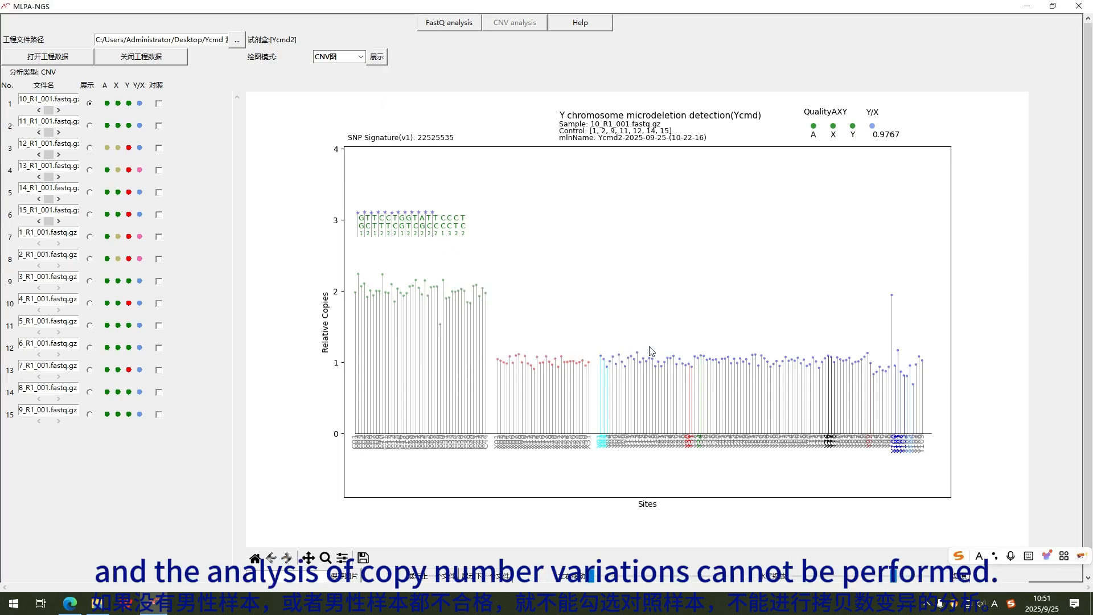
Step: Use 12_R1_001 as the only control and dismiss the zero-data warning when drawing
click(159, 148)
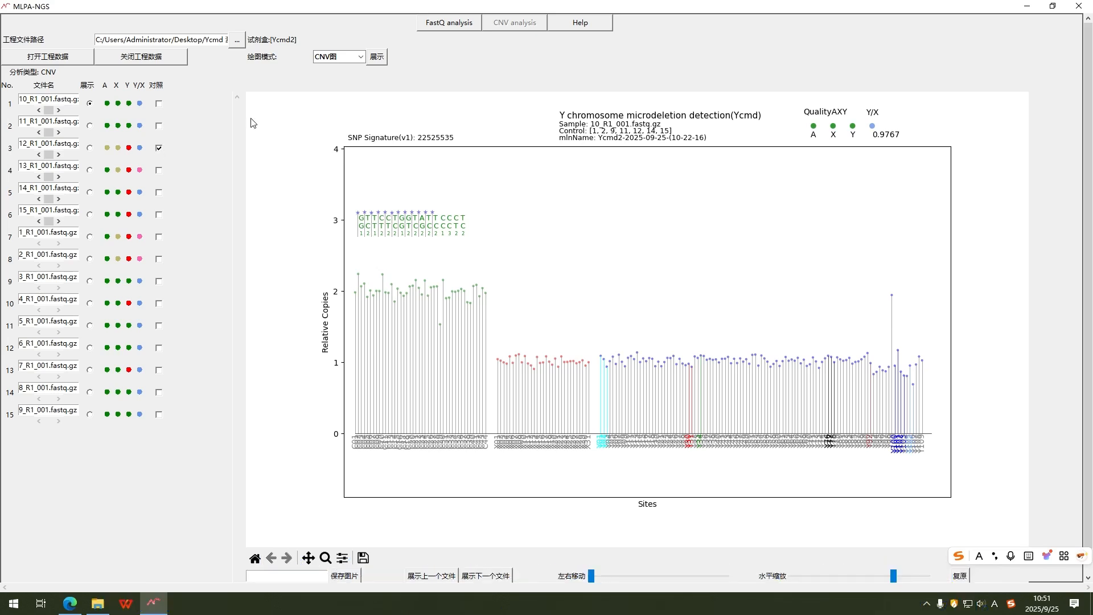
click(377, 57)
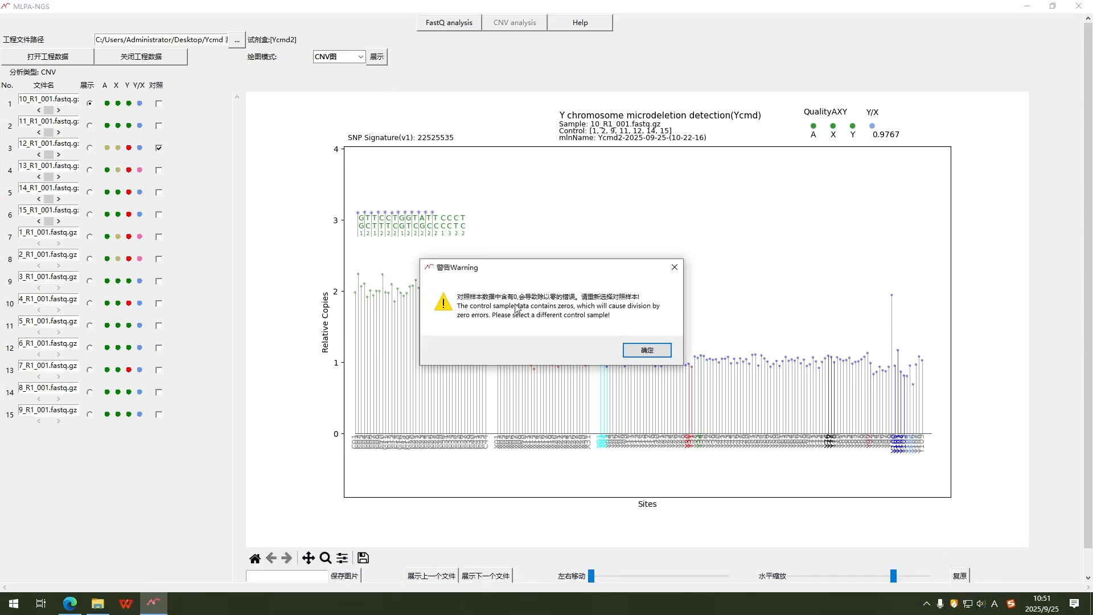
click(649, 350)
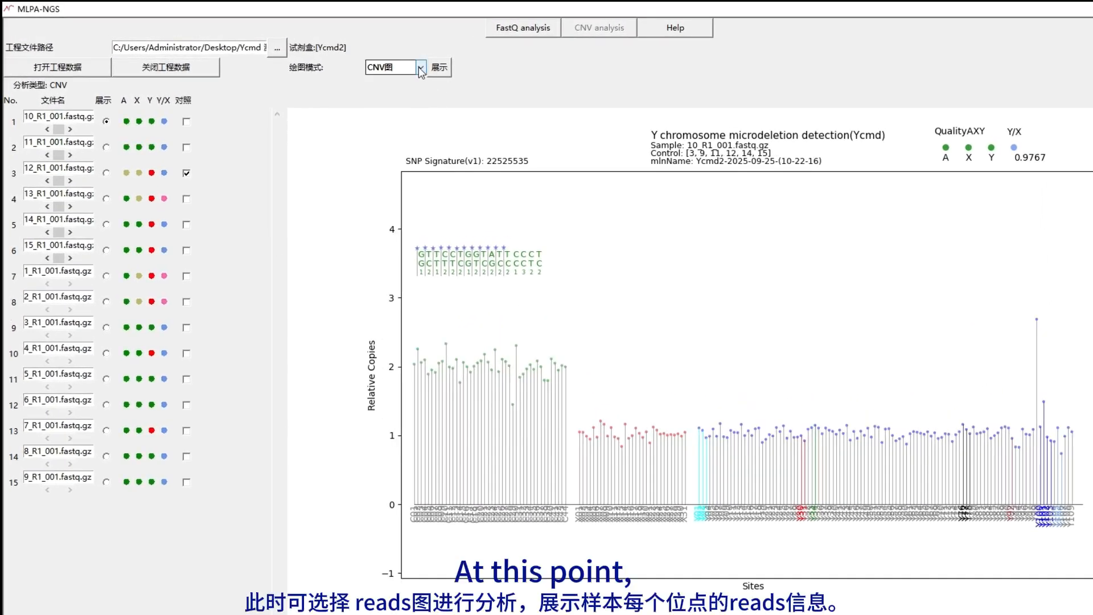
Step: Switch 绘图模式 to reads图 and draw the reads chart for 10_R1_001
click(421, 69)
click(398, 115)
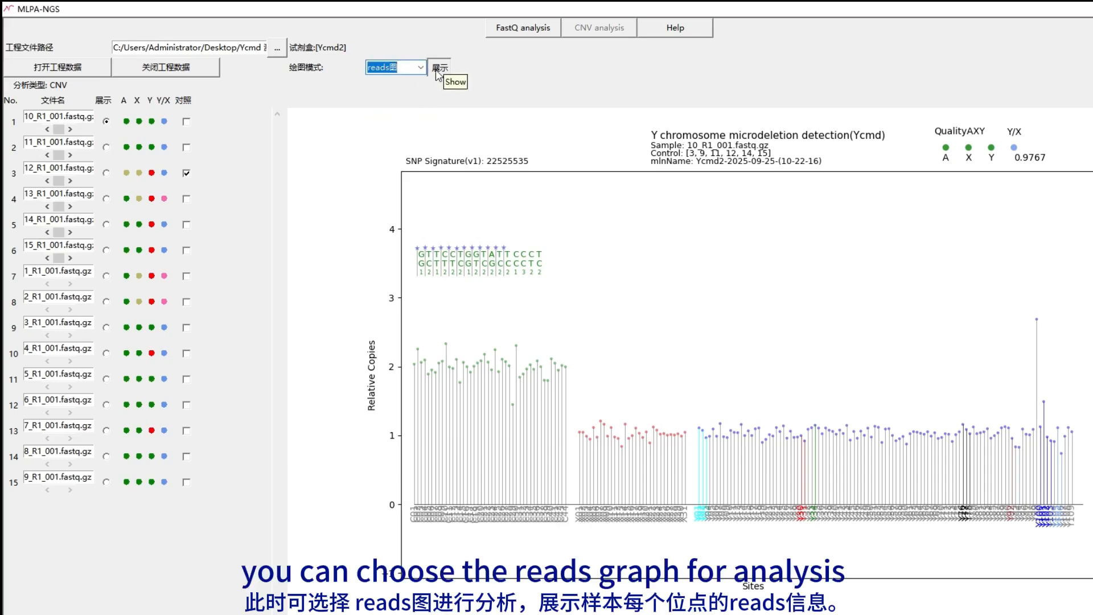
click(437, 73)
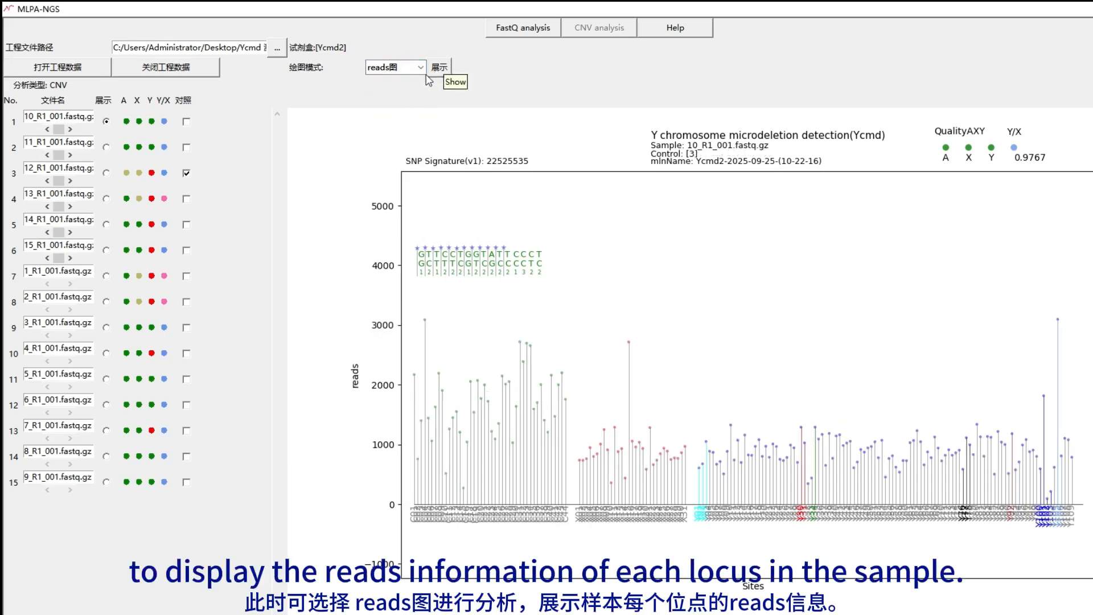
Step: Show reads charts for 12_R1_001 and 13_R1_001, then reselect 10_R1_001
click(107, 172)
click(439, 74)
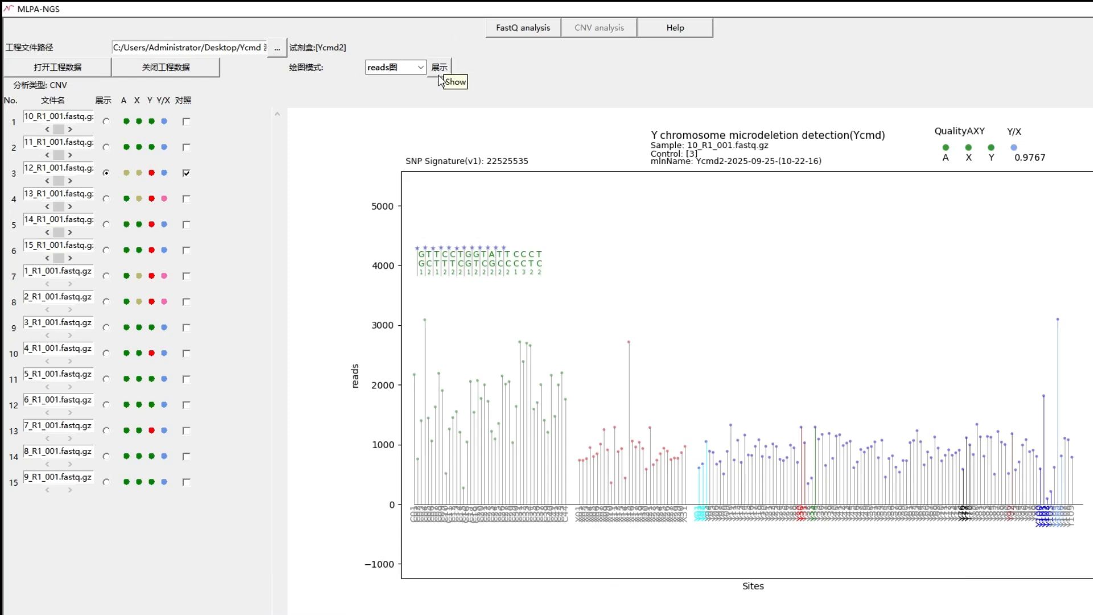
click(106, 199)
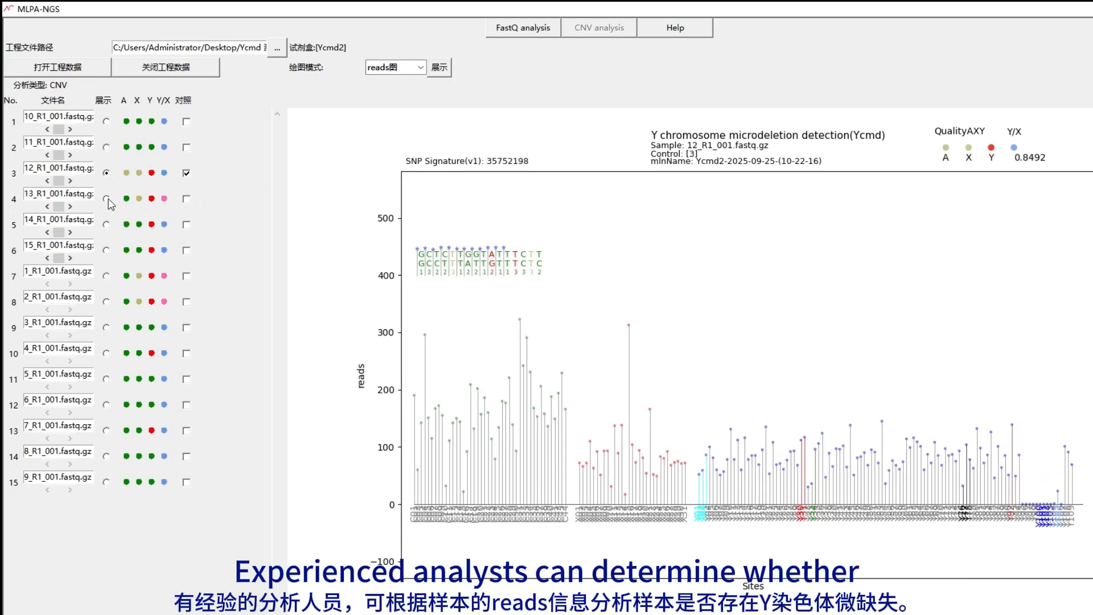
click(443, 72)
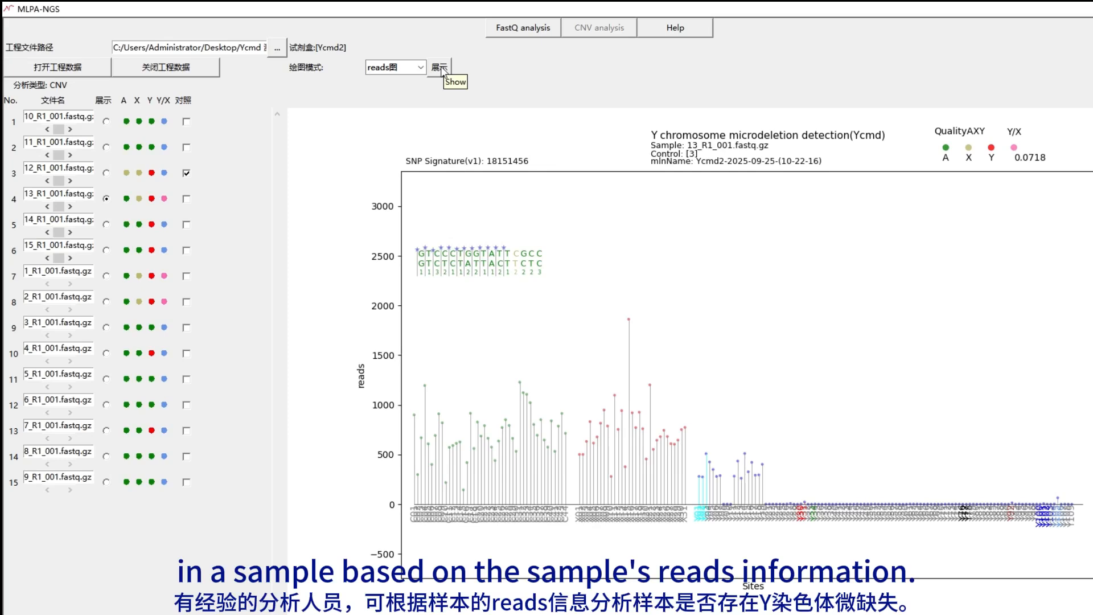
click(107, 121)
Step: Restore controls 1, 2, 9, 11, 12, 14, 15 and redraw the 10_R1_001 CNV图 chart (Y/X 0.9767)
click(187, 173)
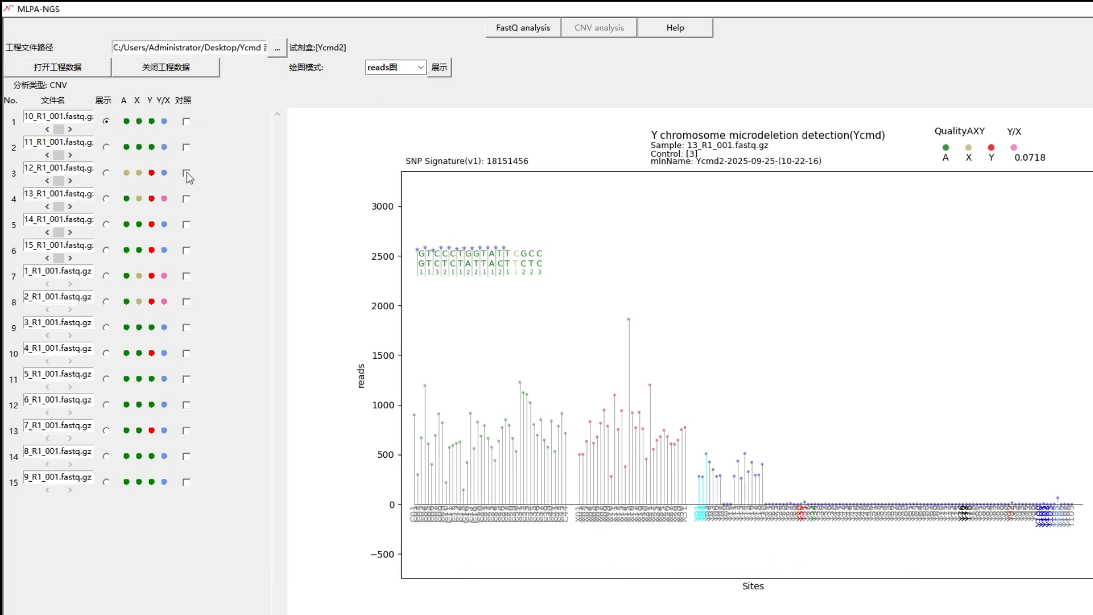
click(186, 121)
click(186, 147)
click(186, 328)
click(186, 405)
click(186, 457)
click(186, 481)
click(420, 66)
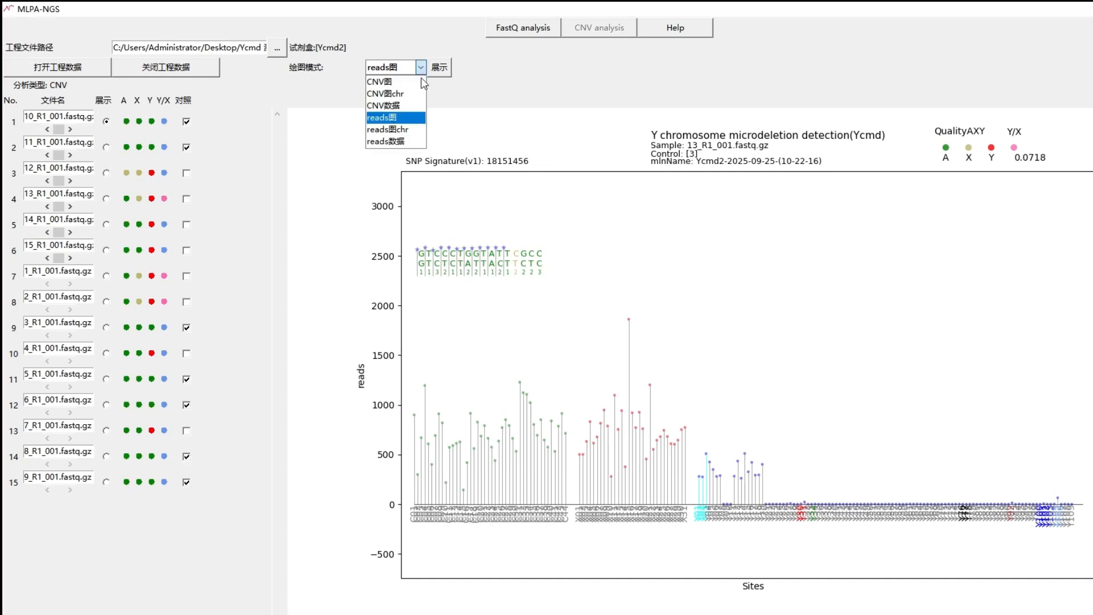
click(390, 80)
click(438, 68)
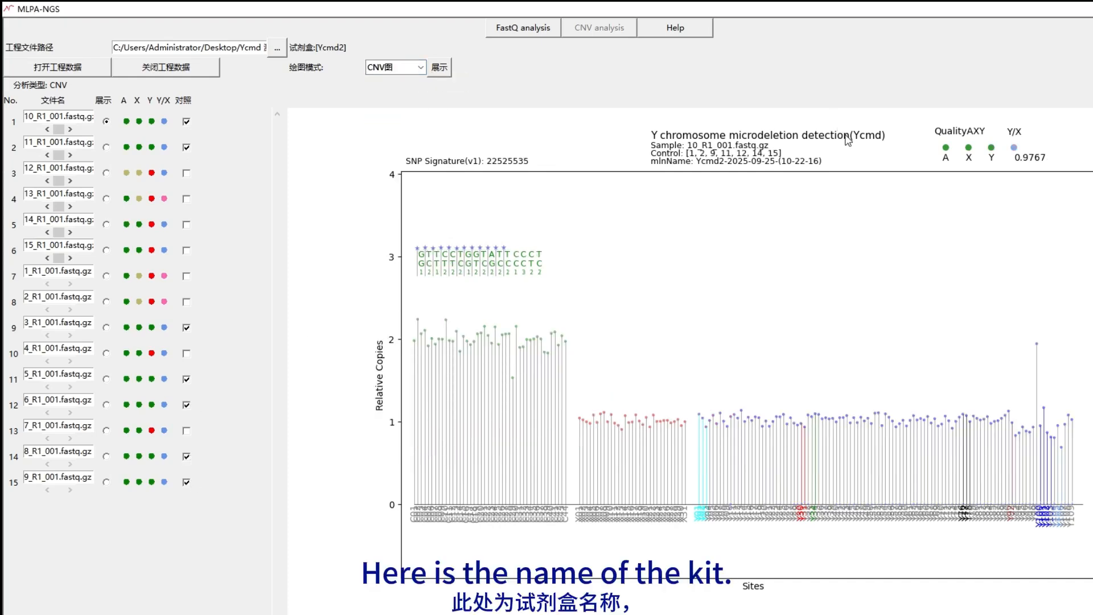
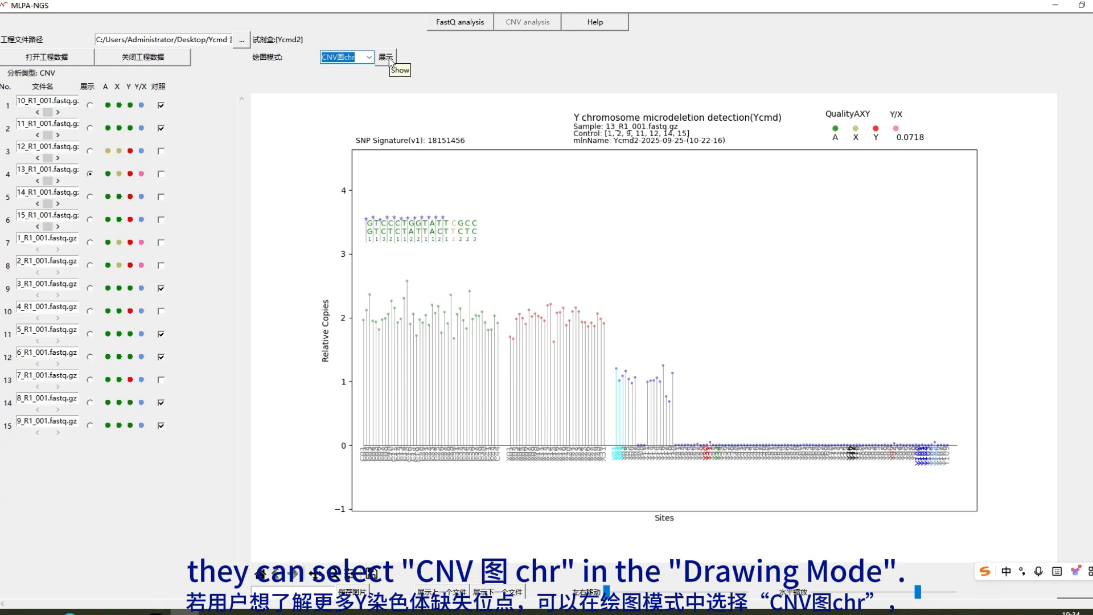
Step: Redraw 13_R1_001 as a chromosome plot, then display its per-site CNV数据 table
click(390, 59)
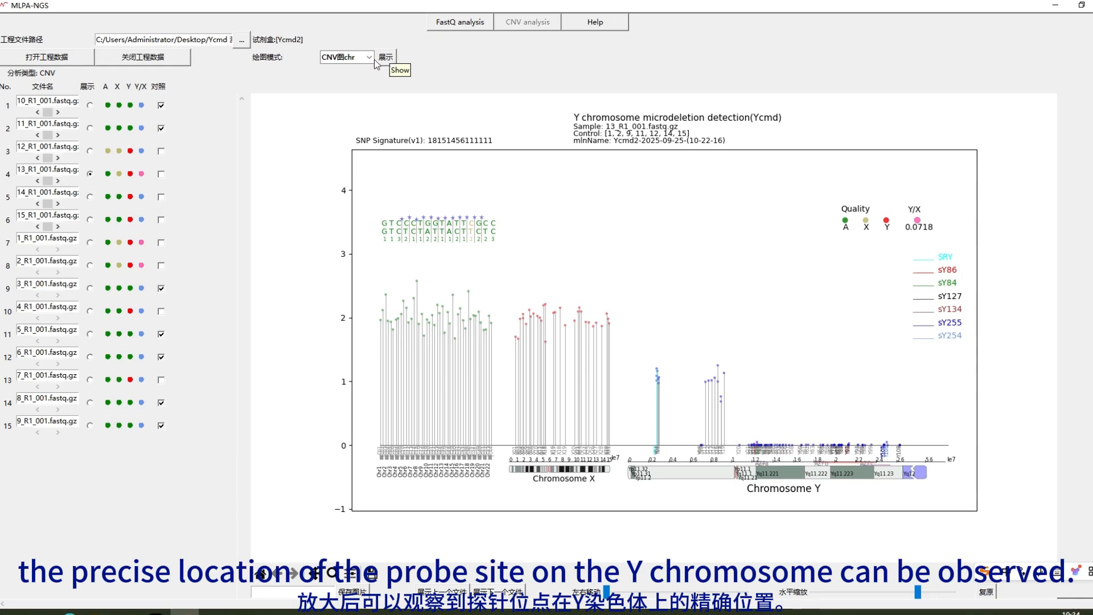
click(369, 58)
click(367, 89)
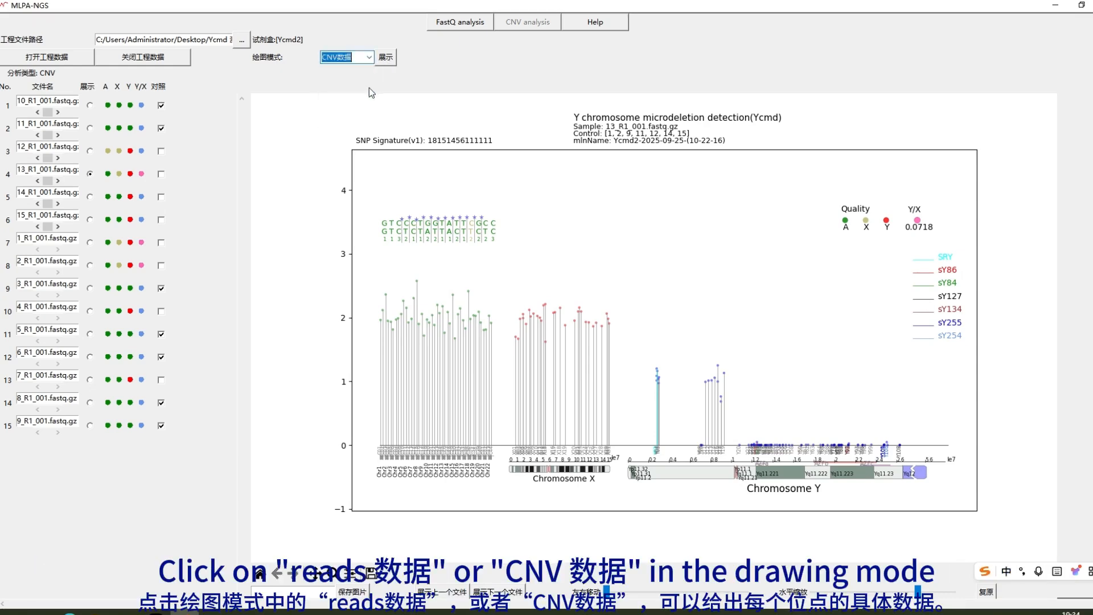
click(385, 62)
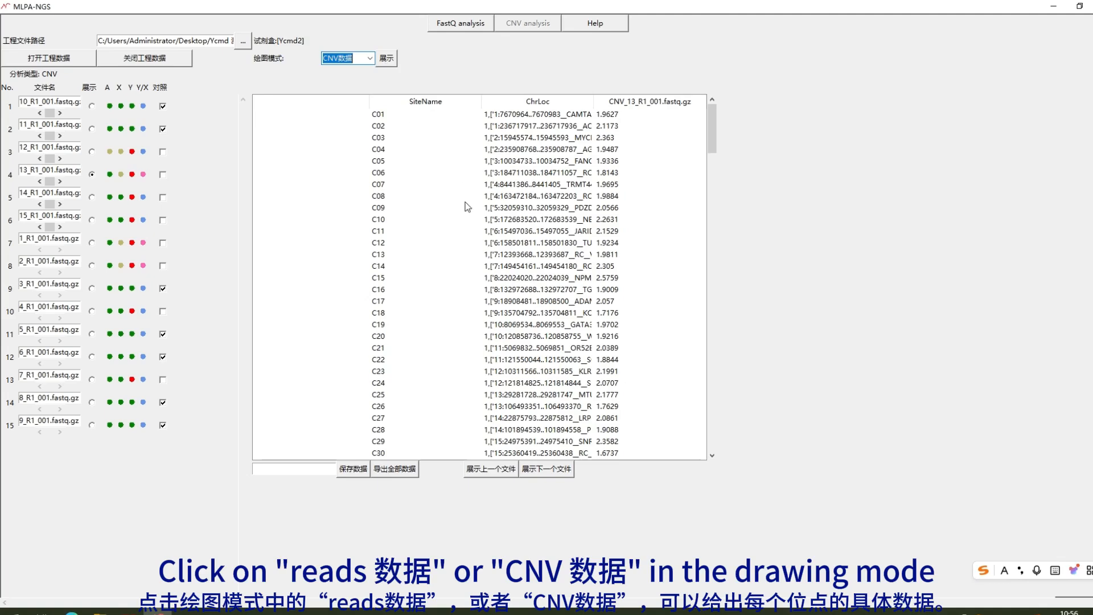
Step: Switch the plot mode to reads数据 and show the per-site reads table for 13_R1_001
scroll(460, 267, down, 2)
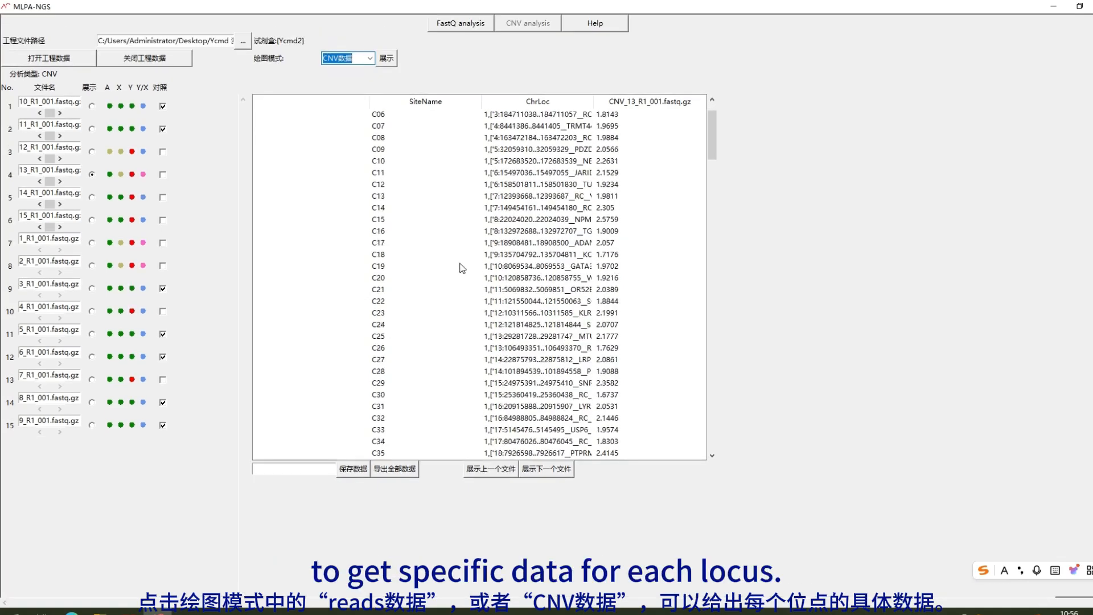
click(387, 58)
click(370, 58)
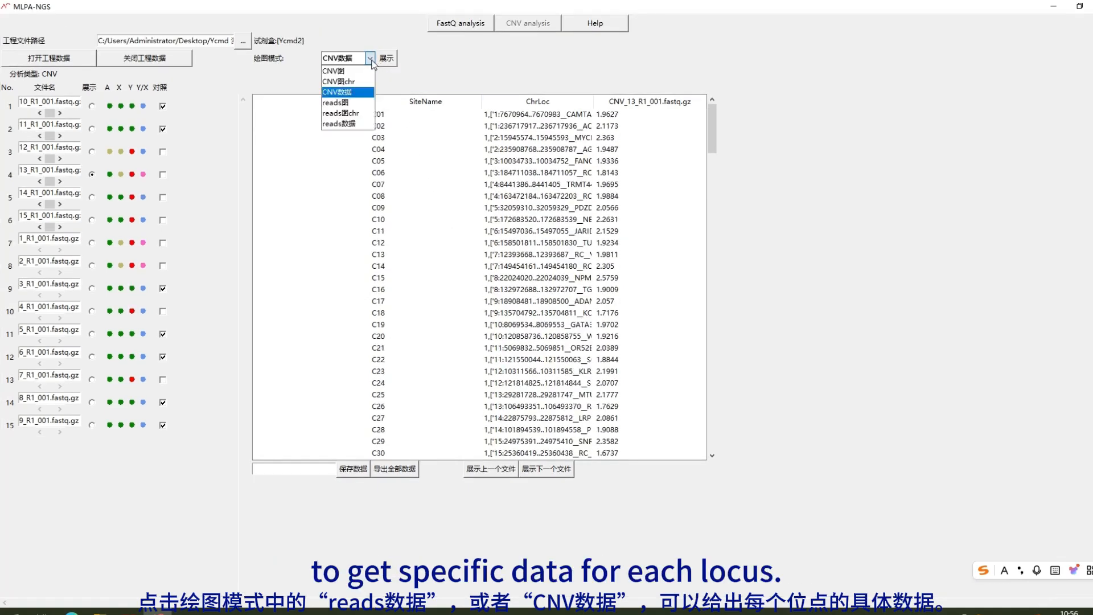
key(Down)
key(Down)
key(Down)
key(Return)
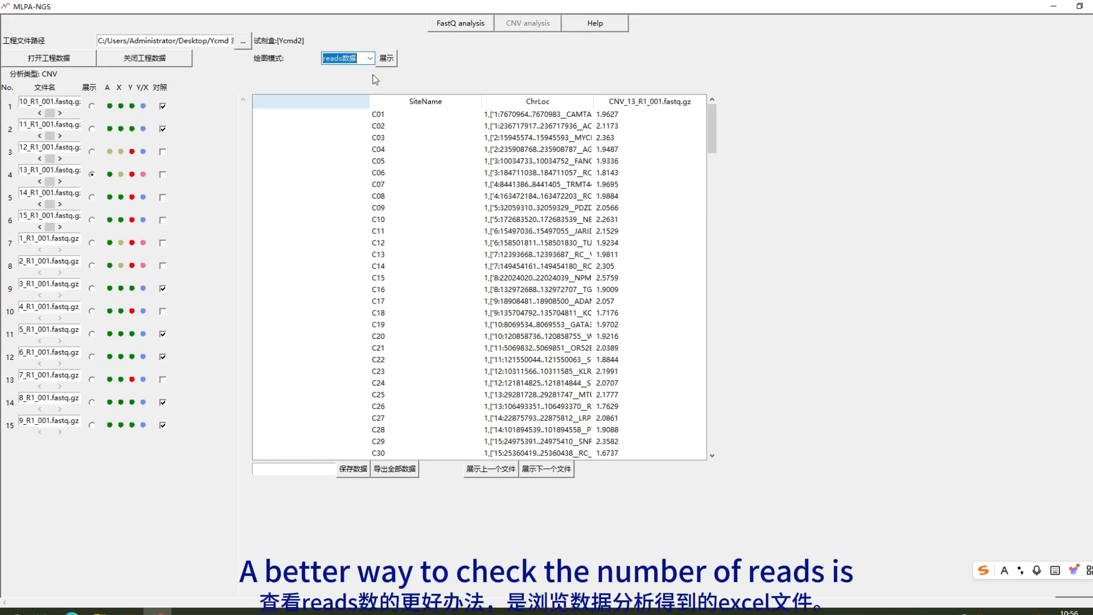
click(386, 59)
Step: Scroll through the reads table and set the plot mode to CNV图
scroll(549, 272, down, 2)
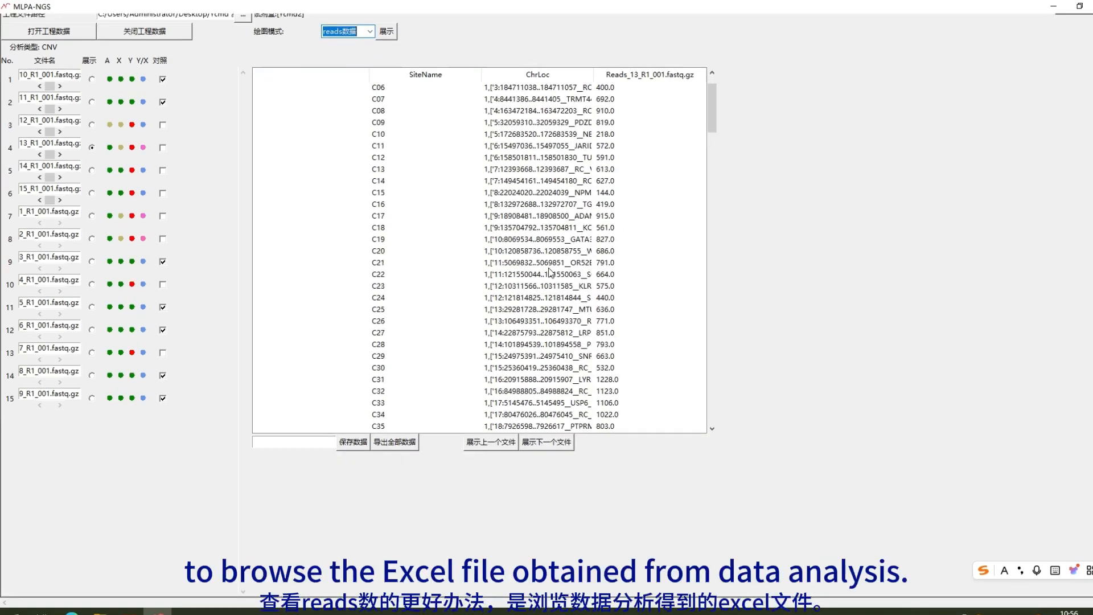
scroll(549, 272, down, 3)
scroll(549, 272, up, 5)
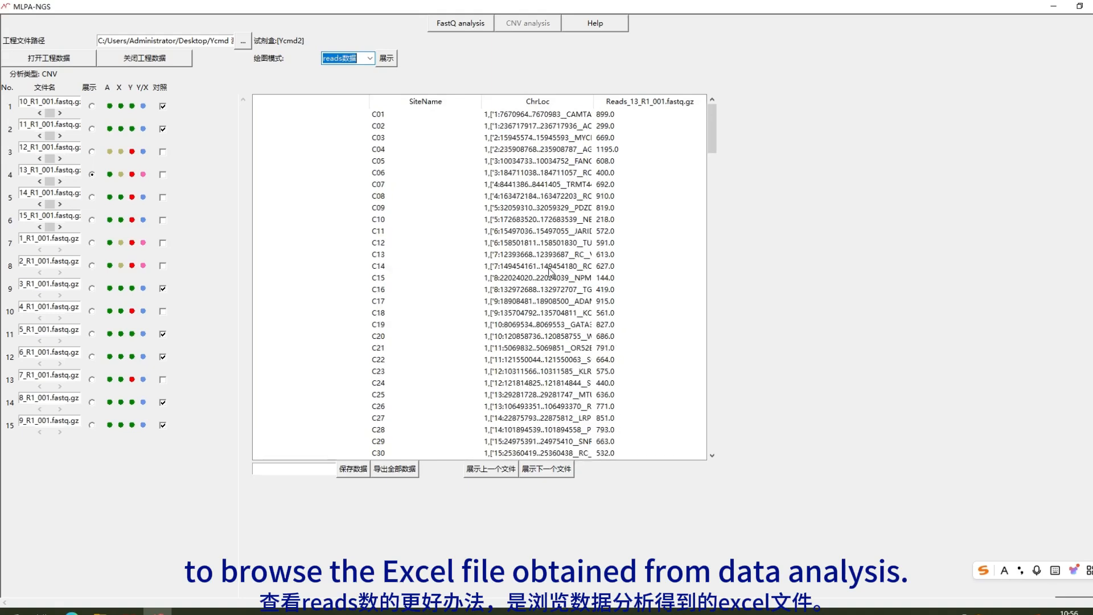
click(370, 59)
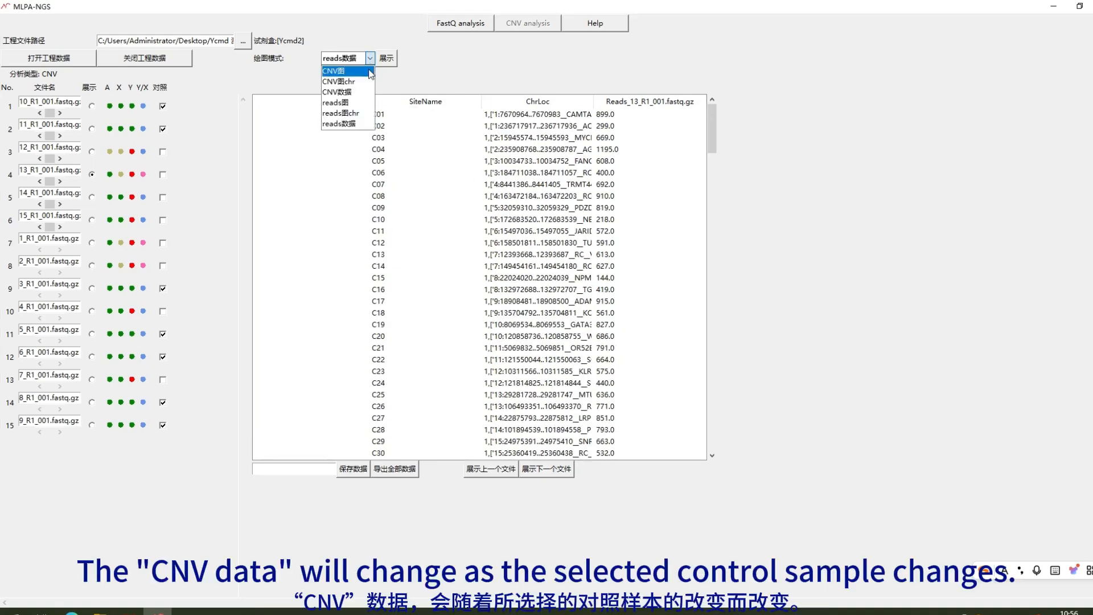
click(369, 71)
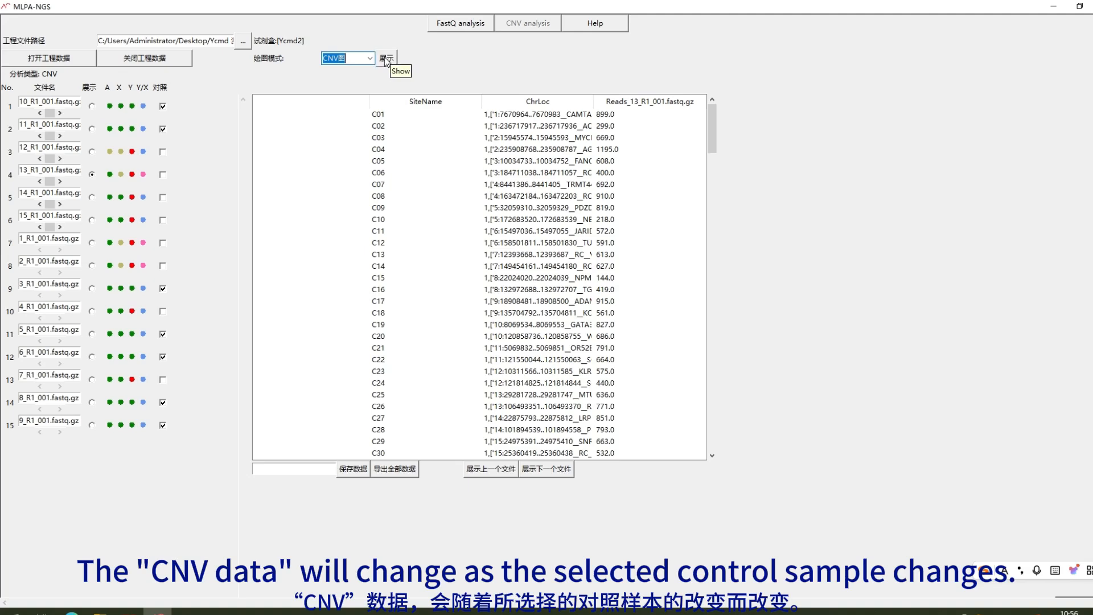
Step: Draw the CNV plot and step through the next normal male samples, including 5_R1 and 7_R1
click(386, 59)
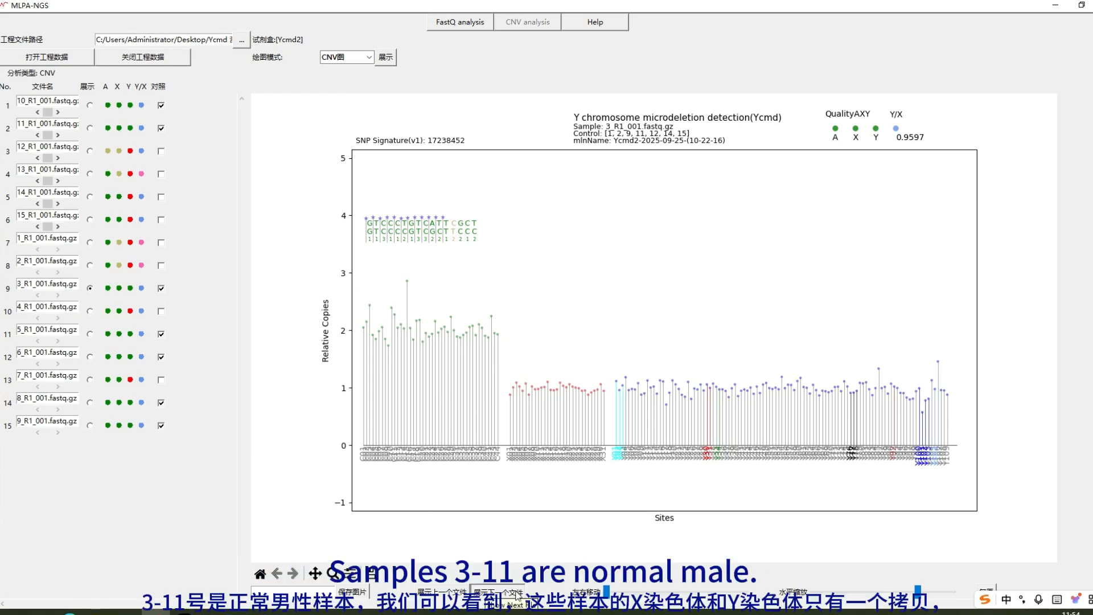
click(516, 594)
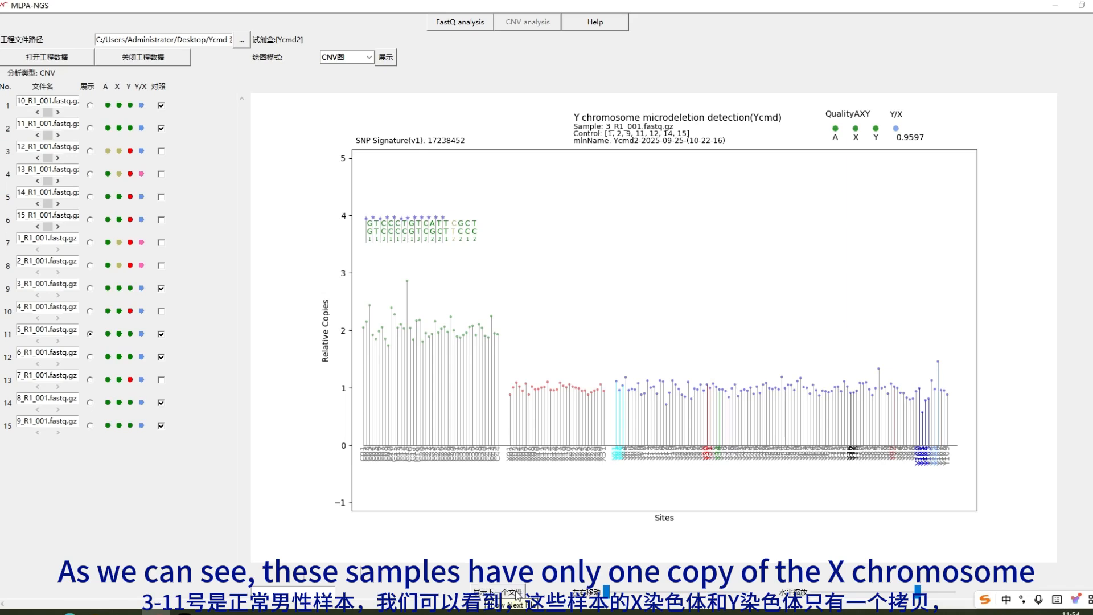
click(516, 594)
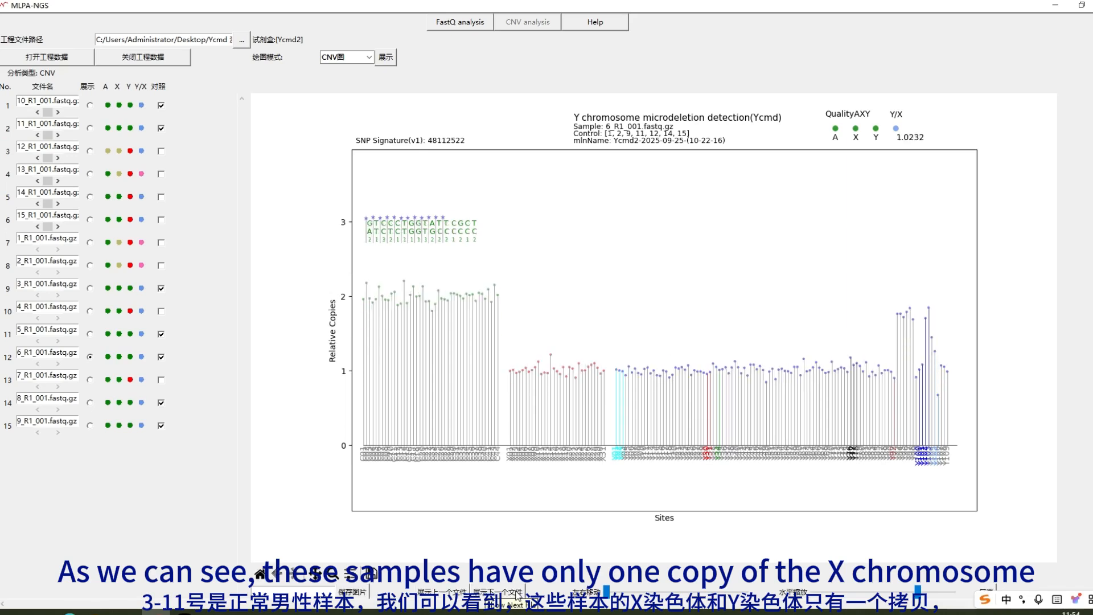
click(516, 594)
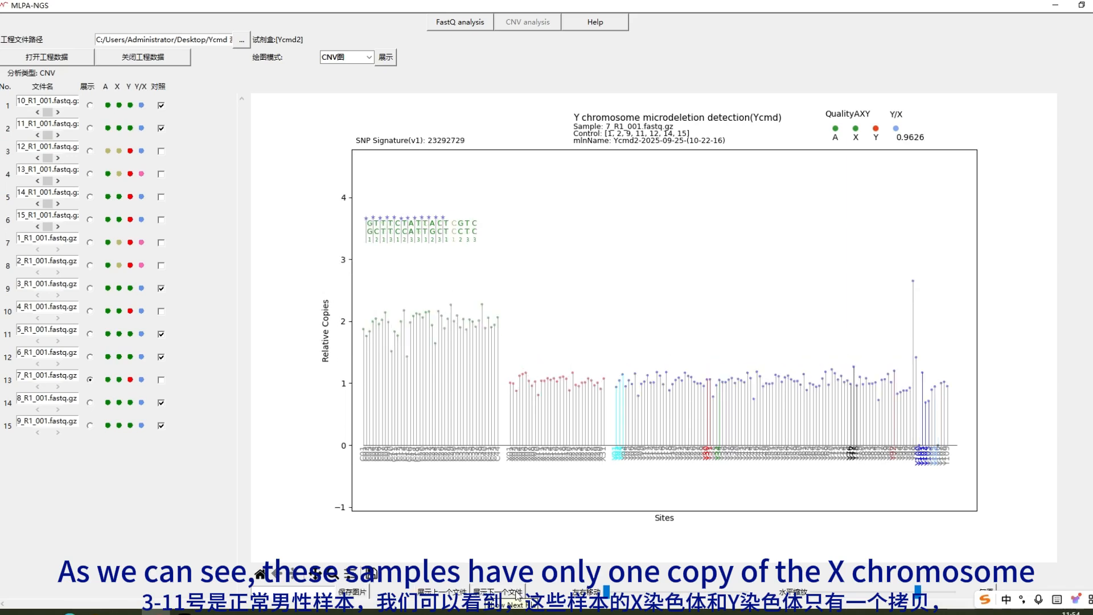
click(516, 594)
click(516, 594)
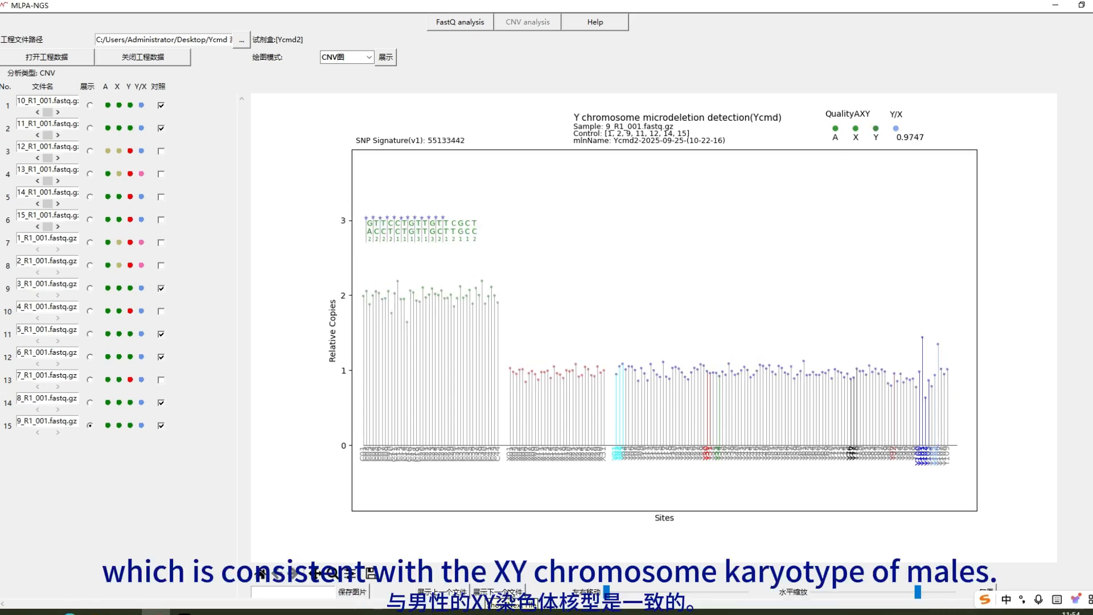
Step: Select sample 10_R1, advance a file, and draw the 4_R1_001 CNV plot (Y/X 0.9866)
click(90, 105)
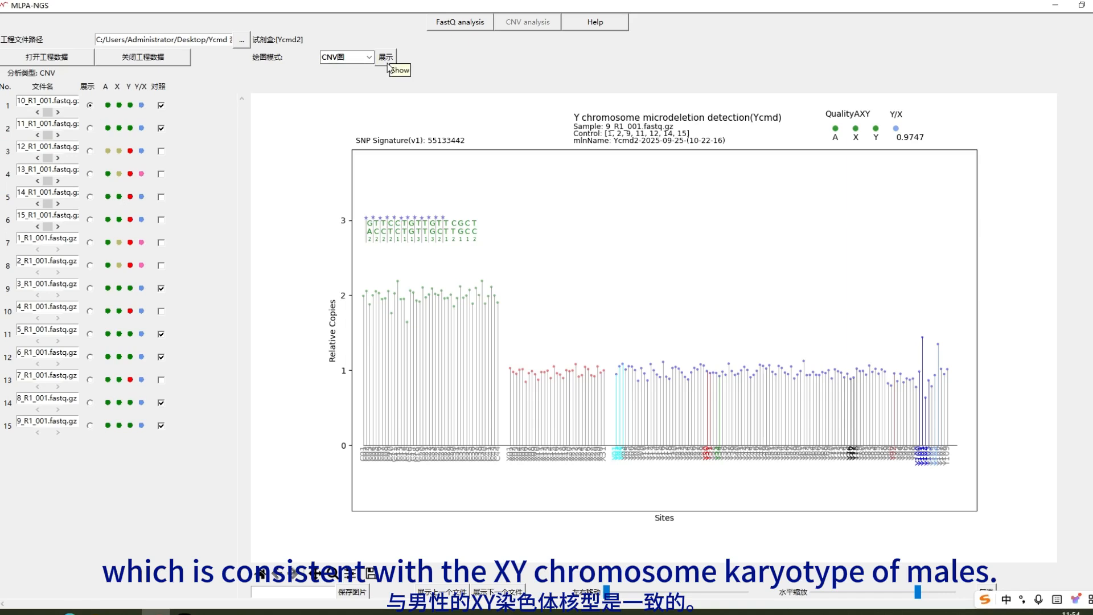
click(514, 594)
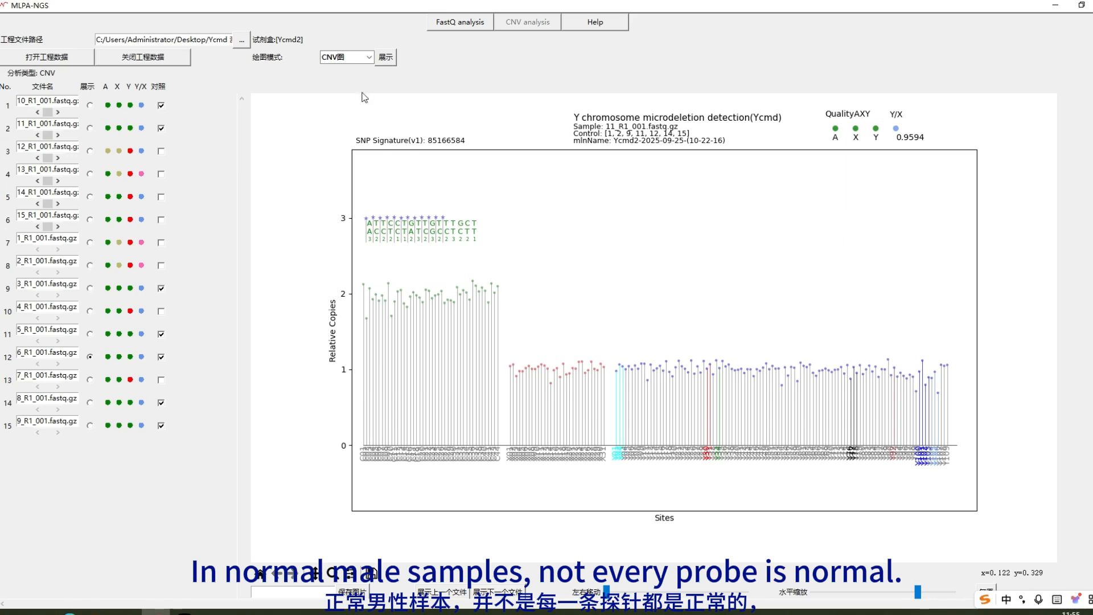
click(384, 60)
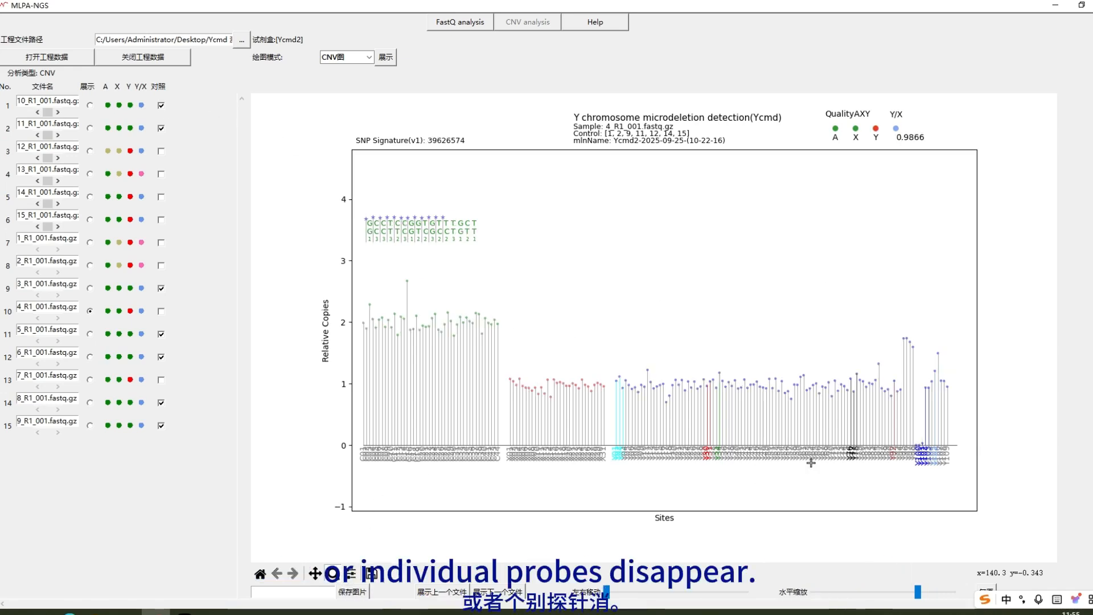
Step: Zoom into Y75–Y108 of 4_R1 and Y83–Y109 of 7_R1, then plot female sample 1_R1_001 (Y/X 0.0022)
drag(811, 463, 948, 467)
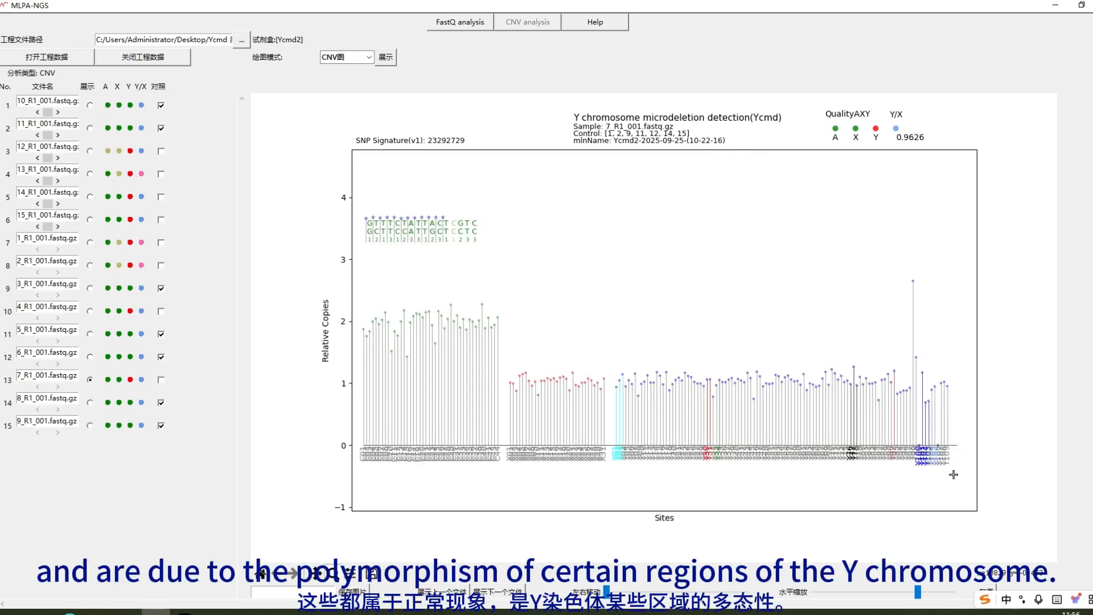
drag(953, 475, 844, 476)
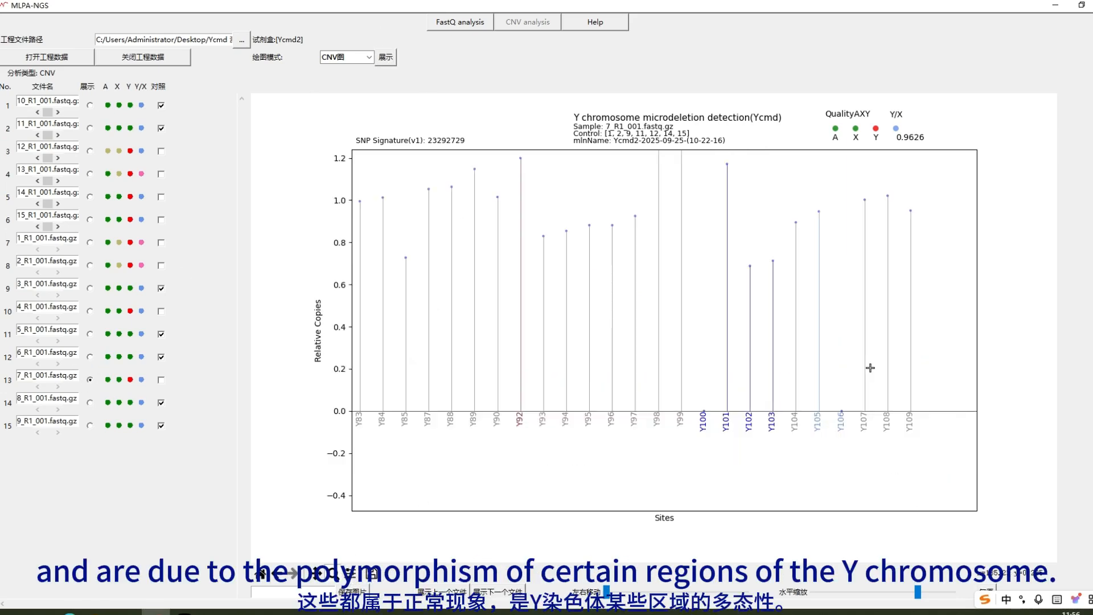
click(389, 59)
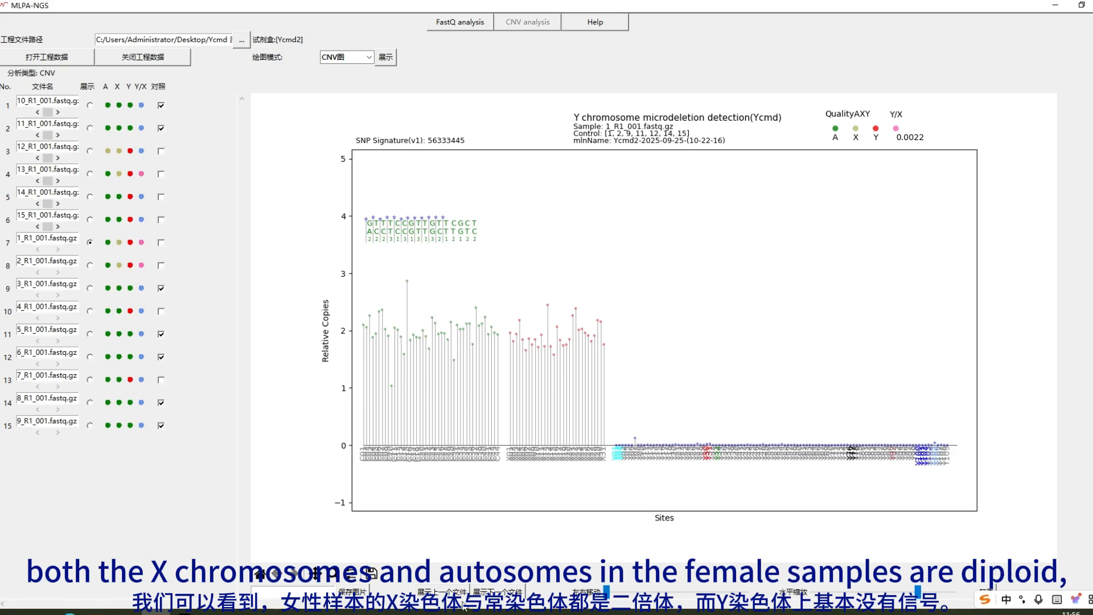
Step: Advance to the next file, then select and plot sample 12_R1_001 (Y/X 0.8492)
click(494, 595)
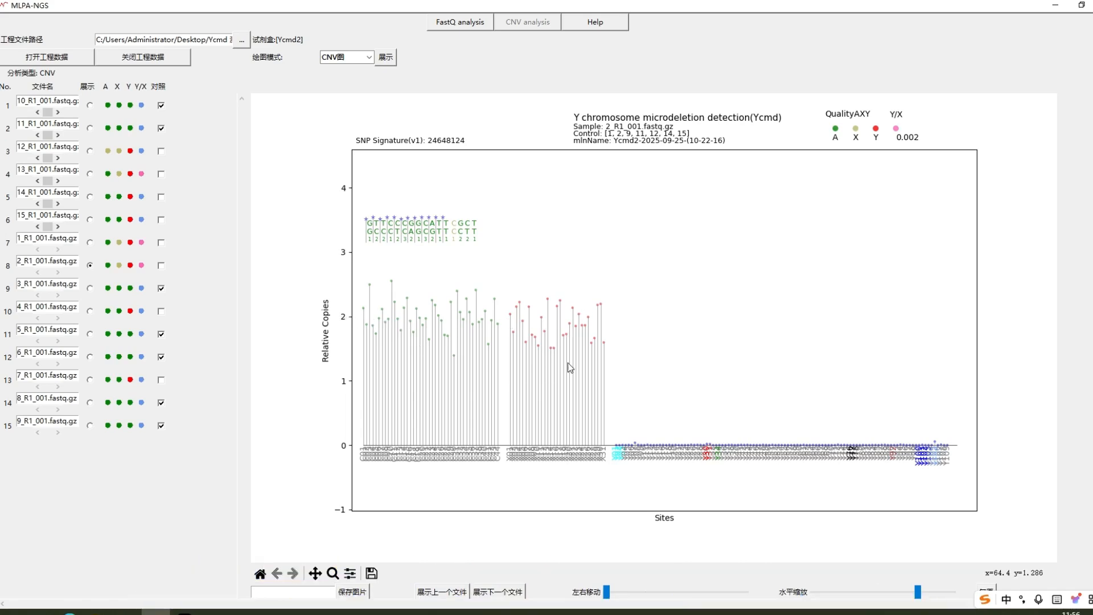
click(90, 151)
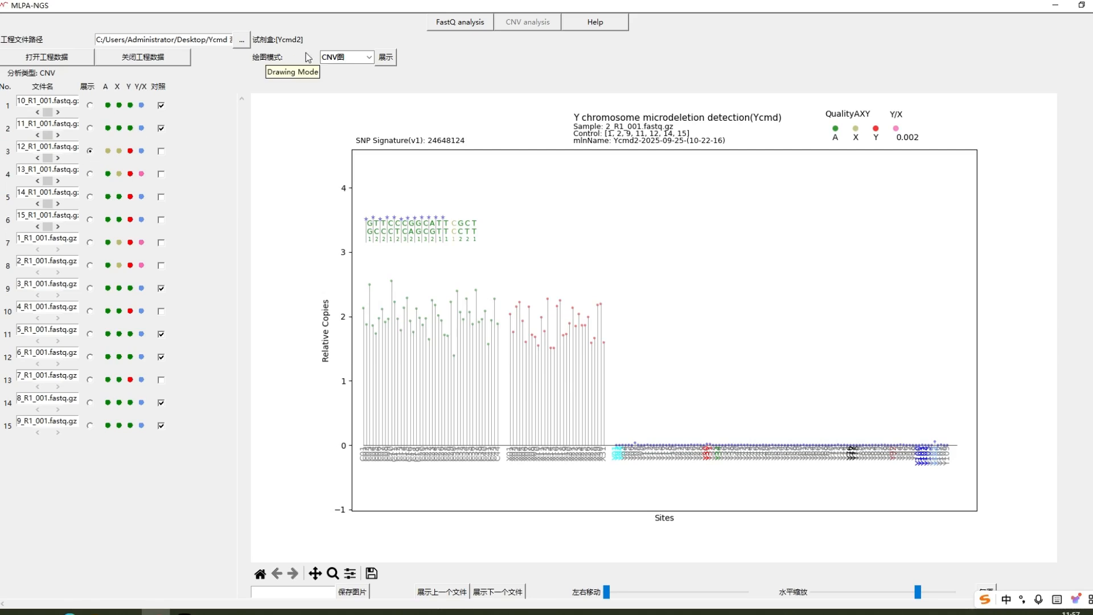
click(387, 58)
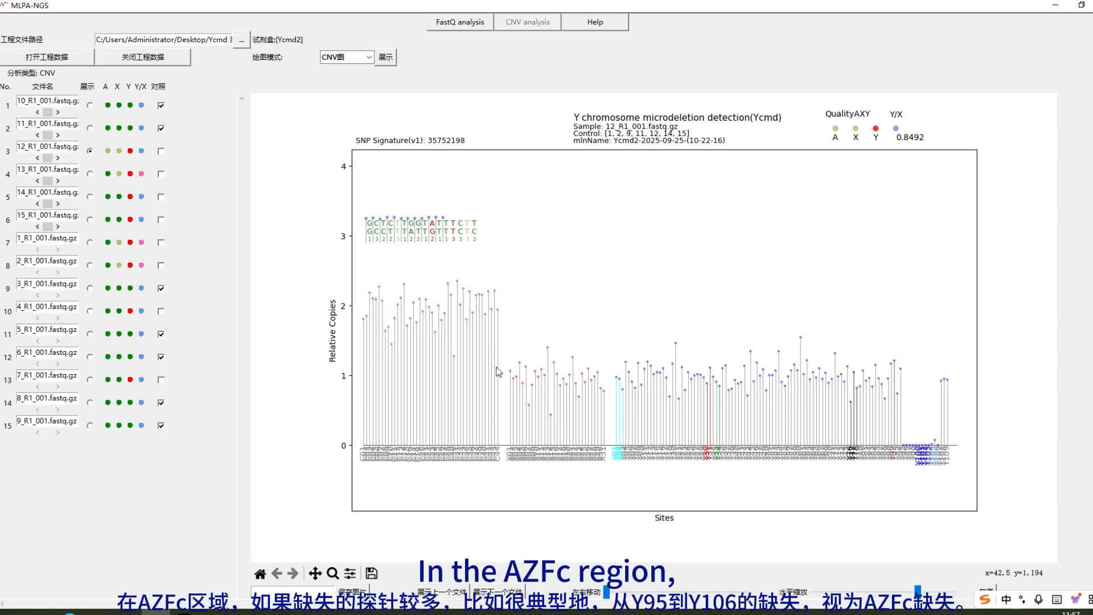
Step: Zoom into probes Y90–Y109 of 12_R1_001 and switch the plot mode to CNV图chr
click(338, 574)
drag(959, 479, 894, 427)
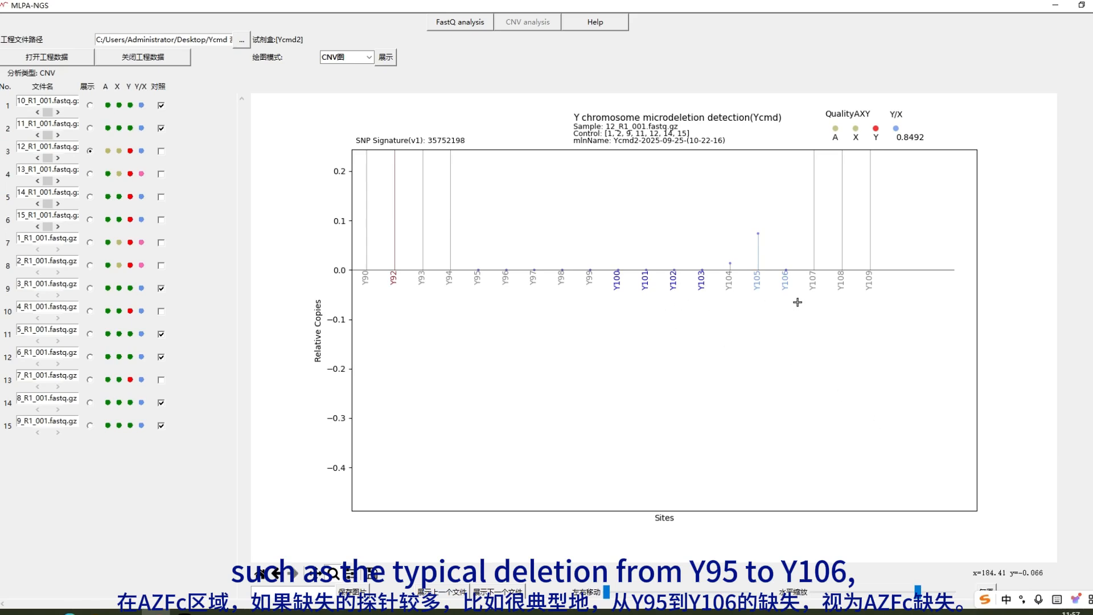
click(365, 57)
click(372, 83)
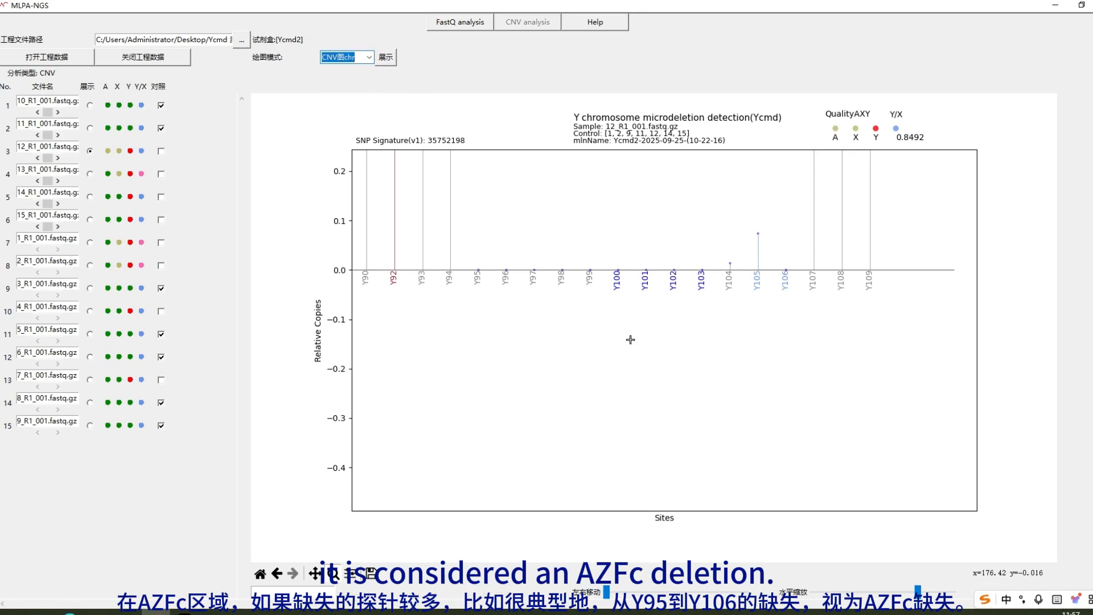
Step: Zoom into the Yq end of 12_R1_001, then plot sample 14_R1_001 (Y/X 0.8739)
click(333, 573)
drag(957, 497, 844, 426)
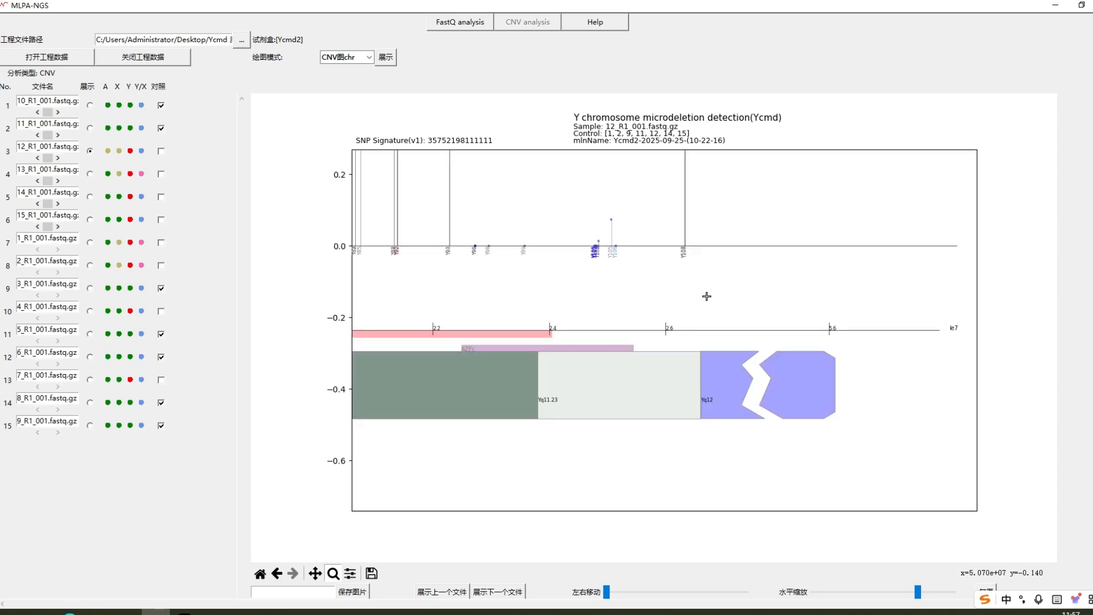
click(91, 198)
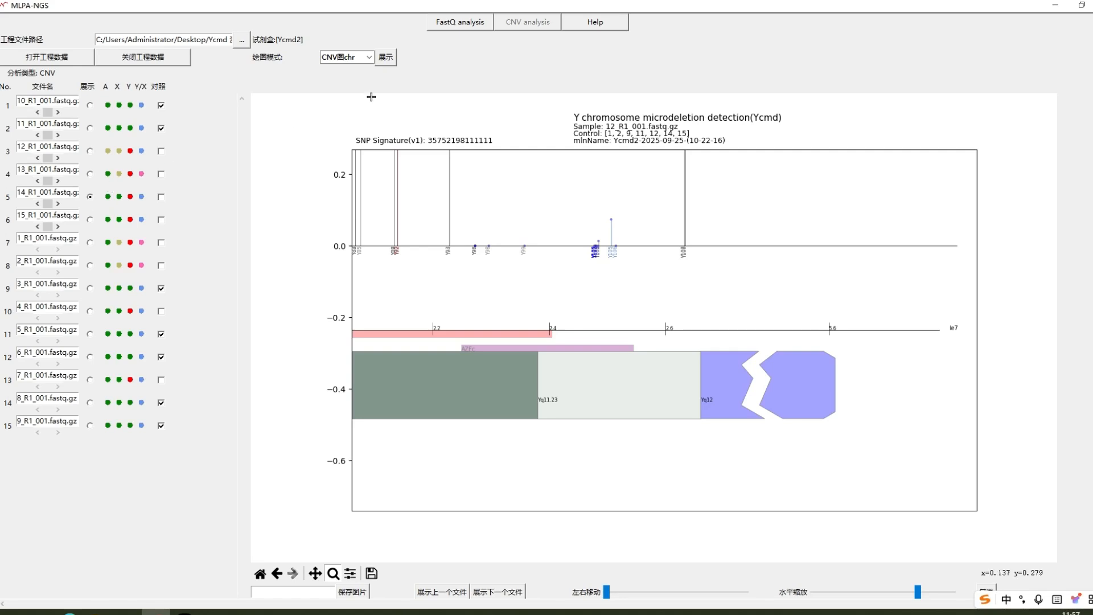
click(385, 63)
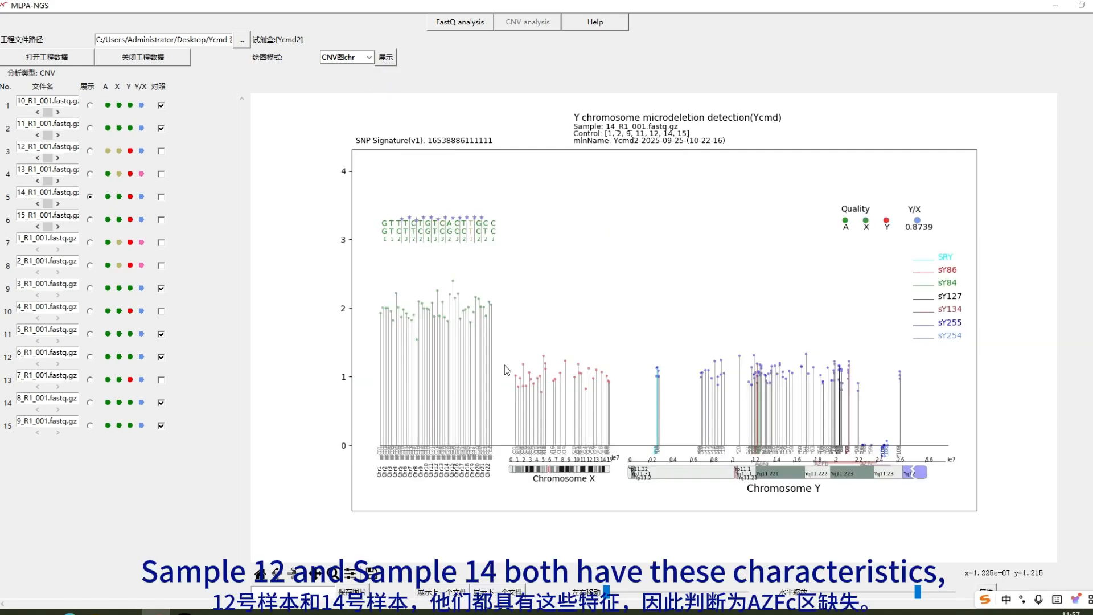
Step: Zoom into the Yq11.23 region of 14_R1_001, then reset to the full chromosome chart
click(334, 574)
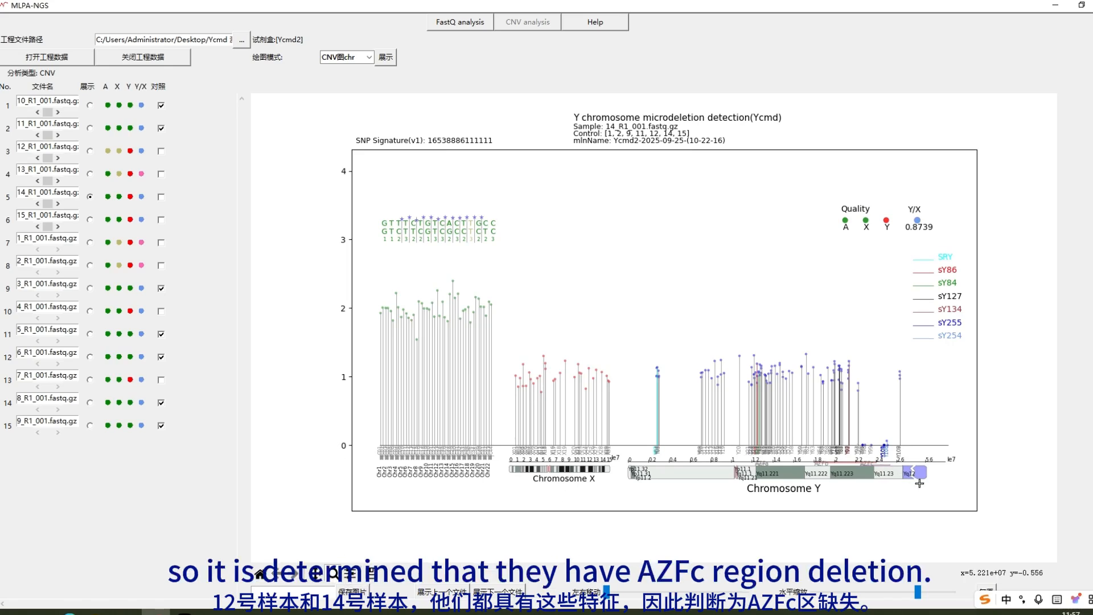
drag(919, 483, 849, 420)
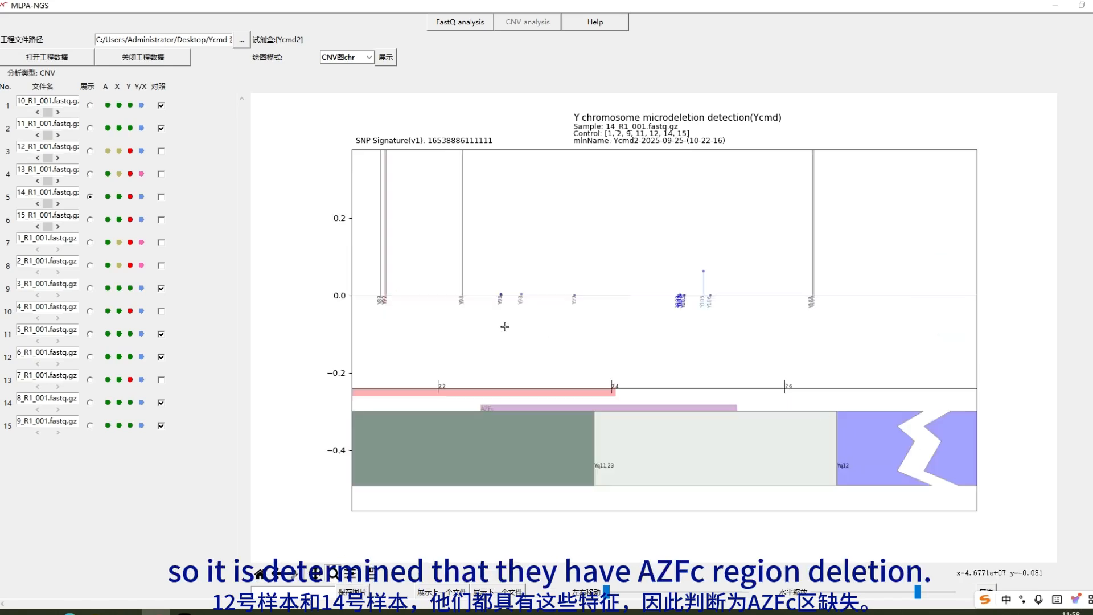
click(260, 574)
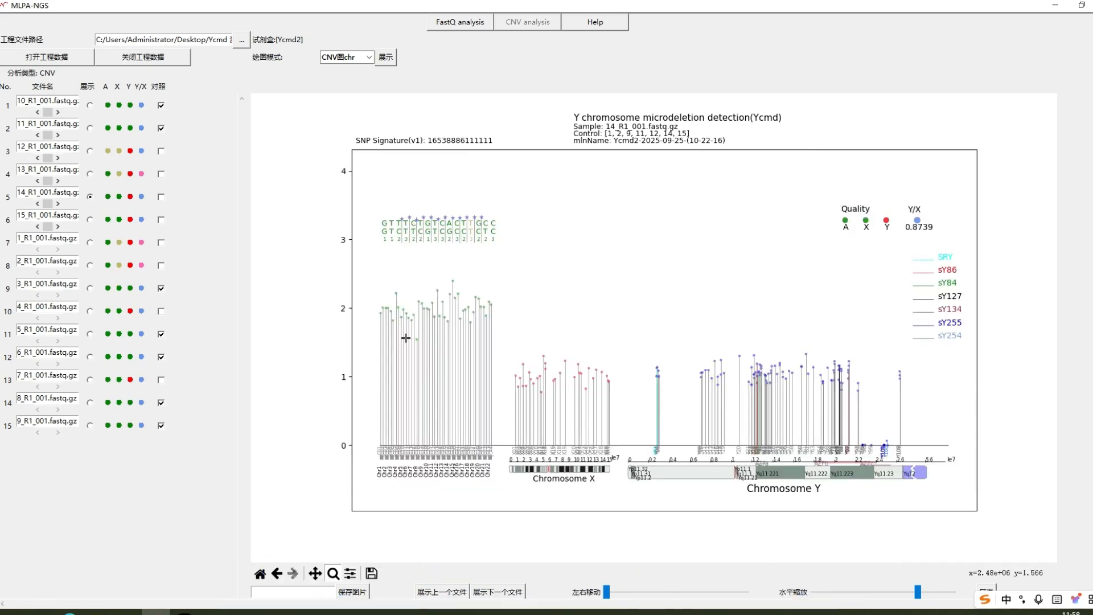
Step: Plot sample 15_R1_001 (Y/X 0.8972) and zoom into its AZF region around probe Y64
click(387, 57)
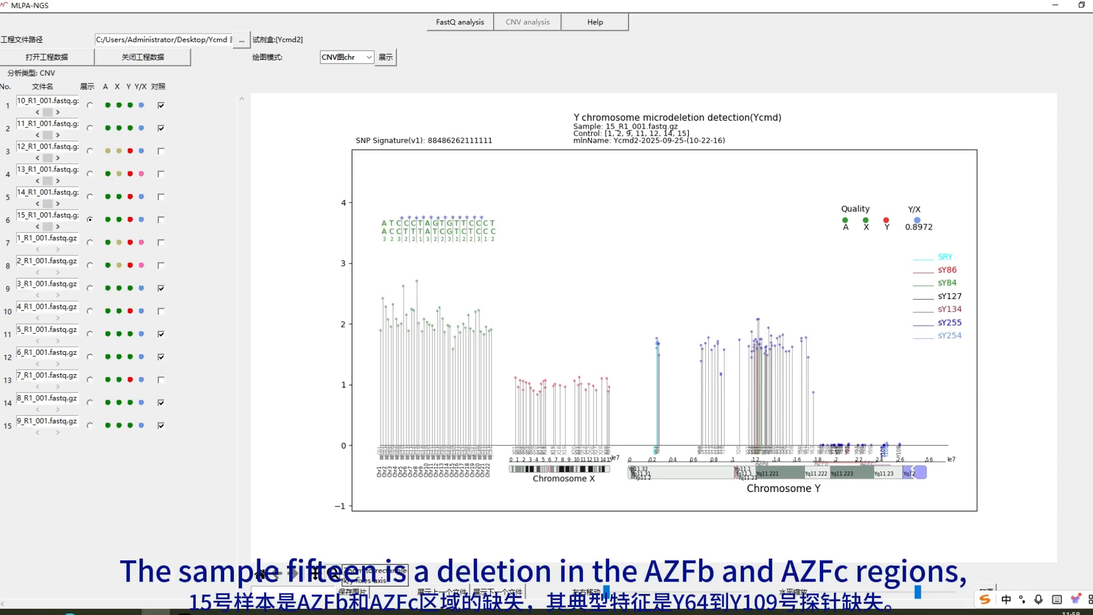
click(337, 573)
drag(913, 460, 813, 423)
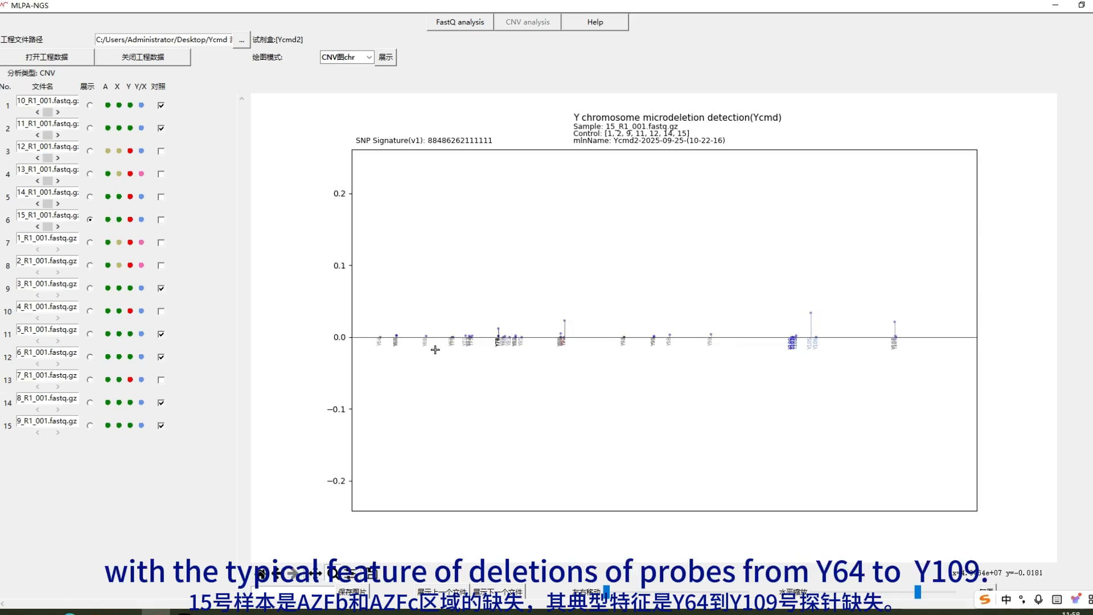
drag(371, 320, 387, 350)
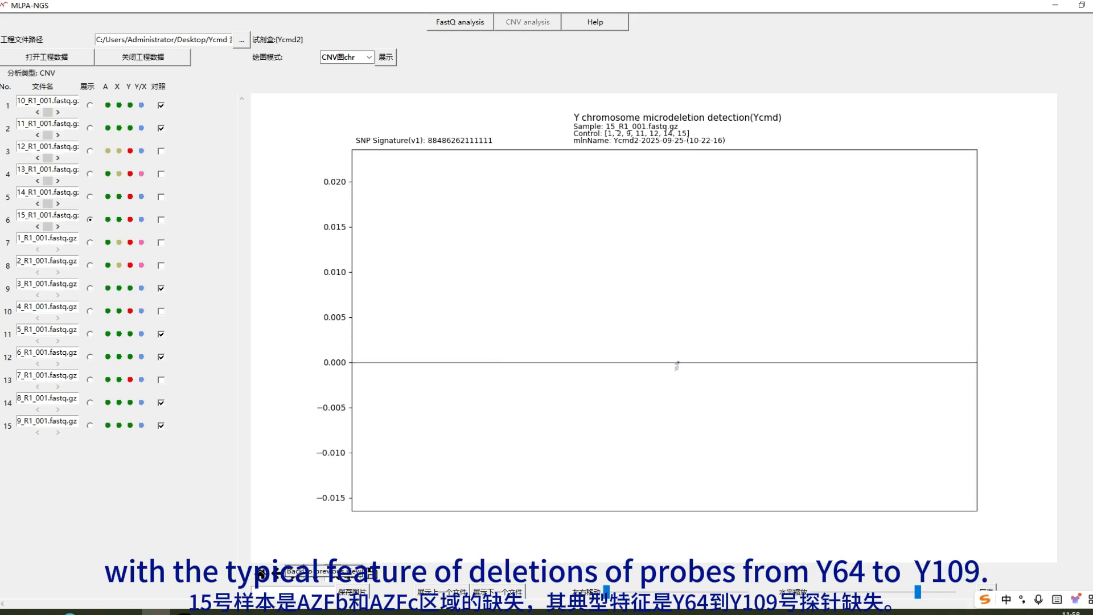
click(277, 573)
Step: Zoom into probes Y107–Y109, restore the full chart, and select sample 13_R1_001
drag(919, 373, 889, 307)
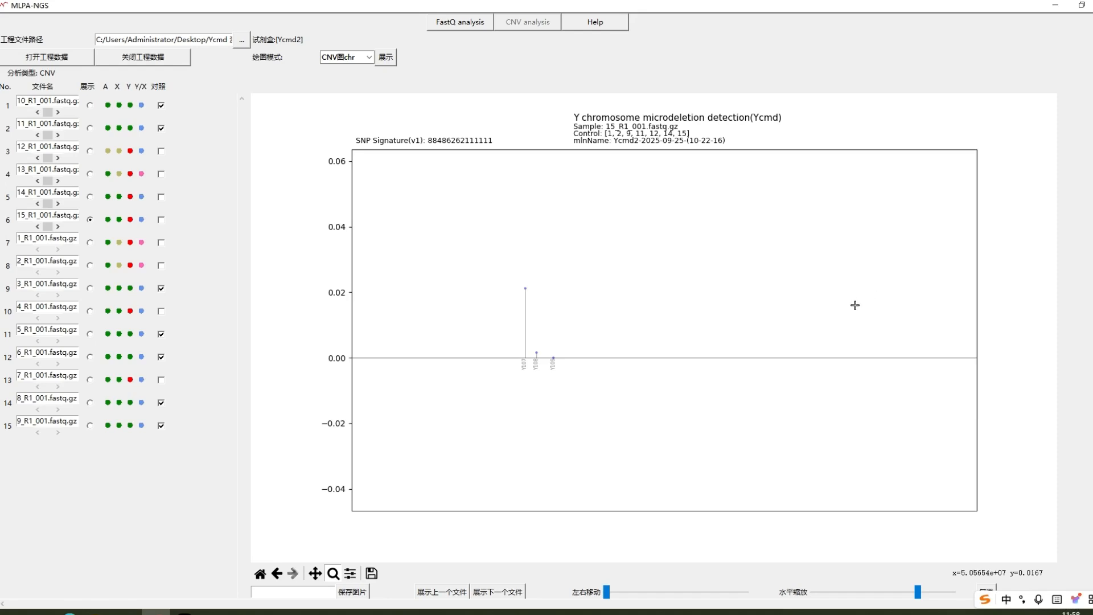
click(261, 574)
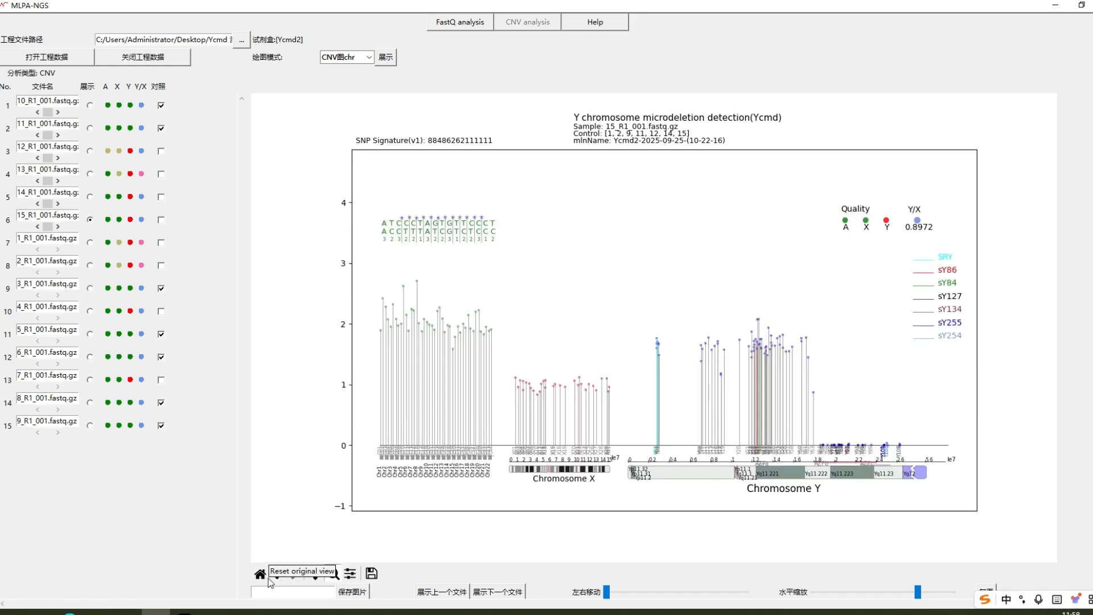
click(90, 174)
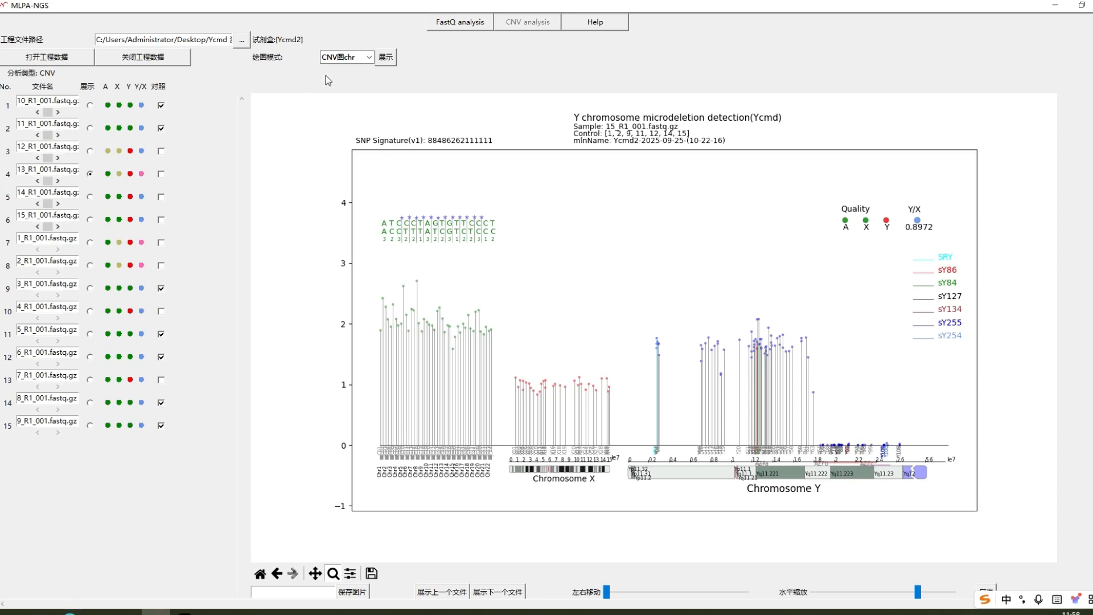
Step: Plot 13_R1_001 (Y/X 0.0718), zoom into chromosome Y, then reset to the full view
click(386, 58)
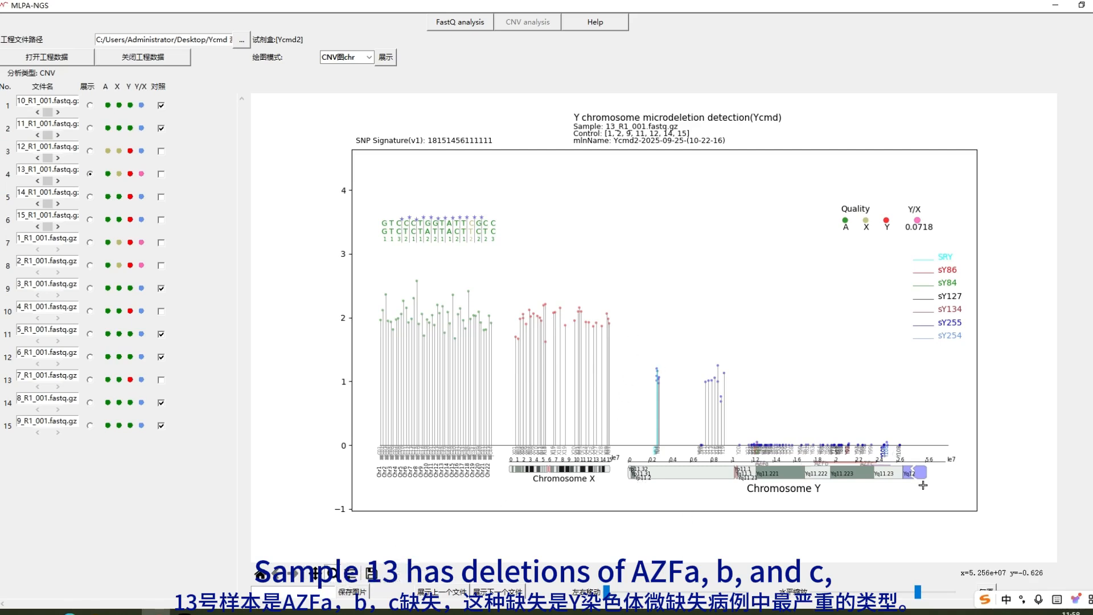
drag(923, 485, 630, 322)
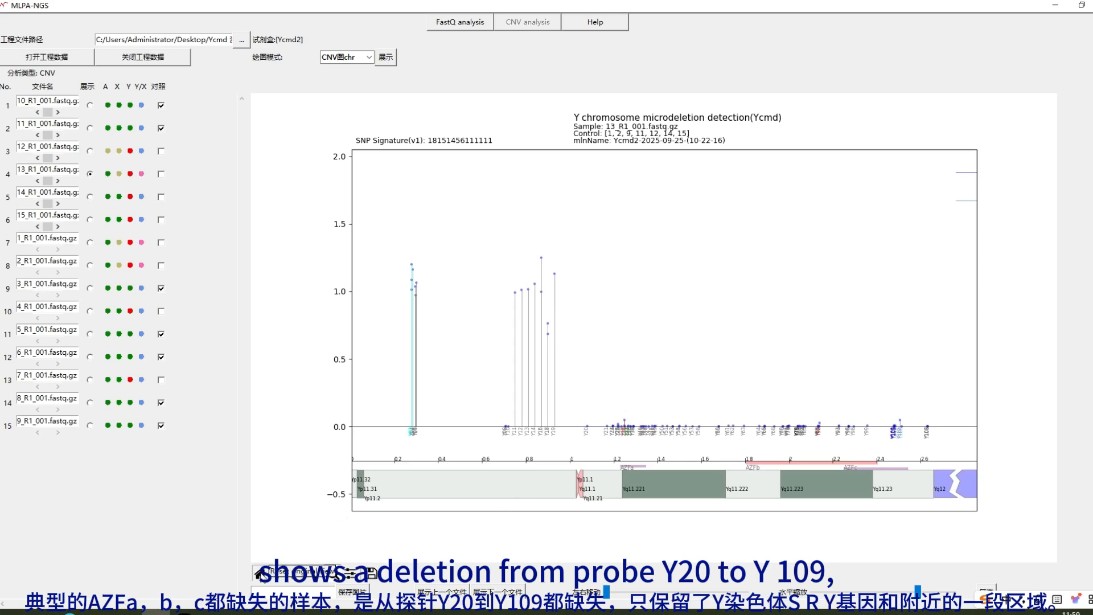
click(261, 572)
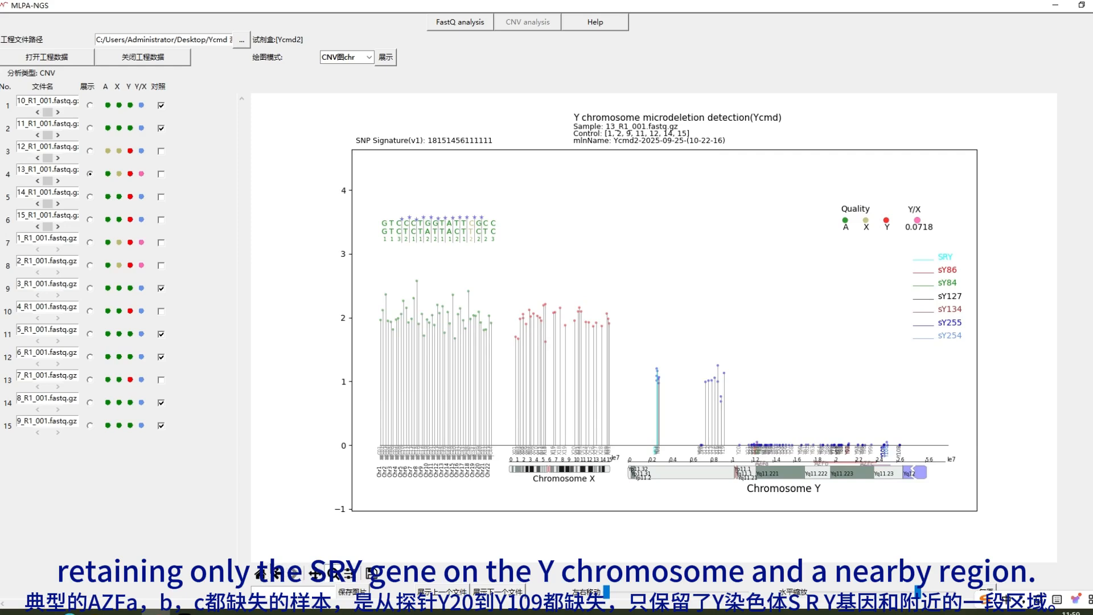